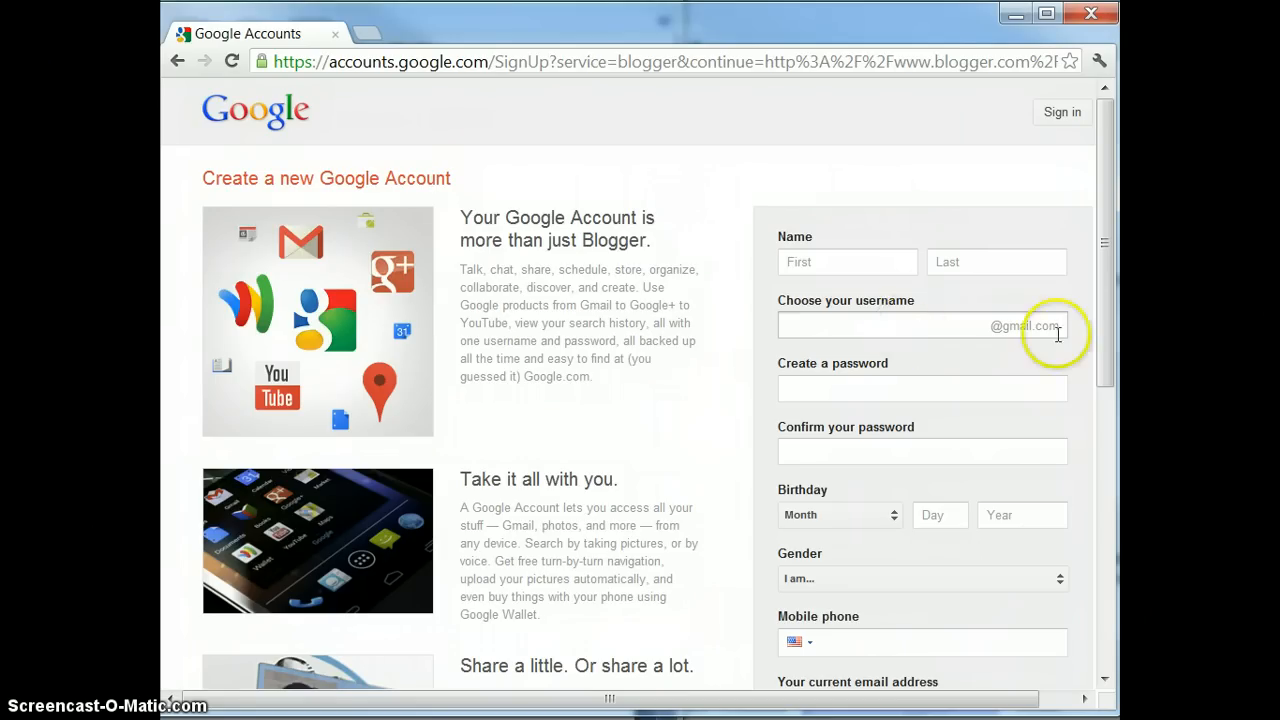
Click into the username field on Google's 'Create a new Google Account' form
click(940, 330)
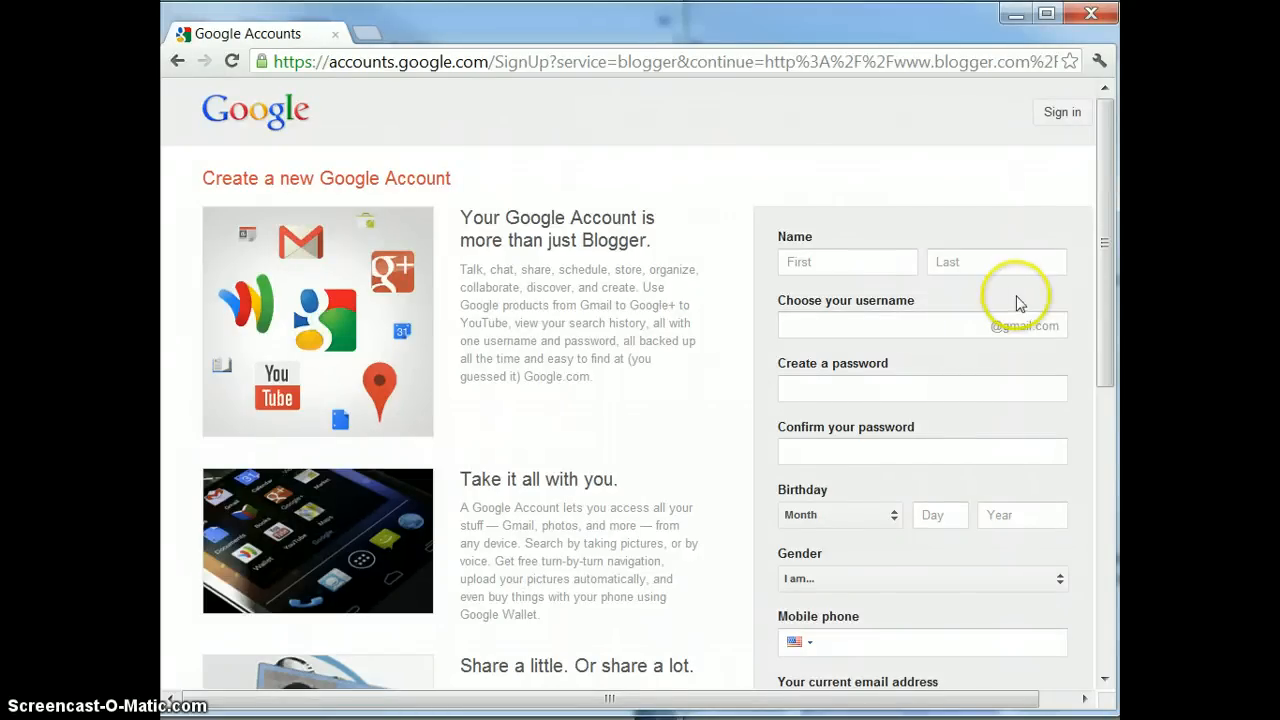
drag(1106, 316, 1089, 477)
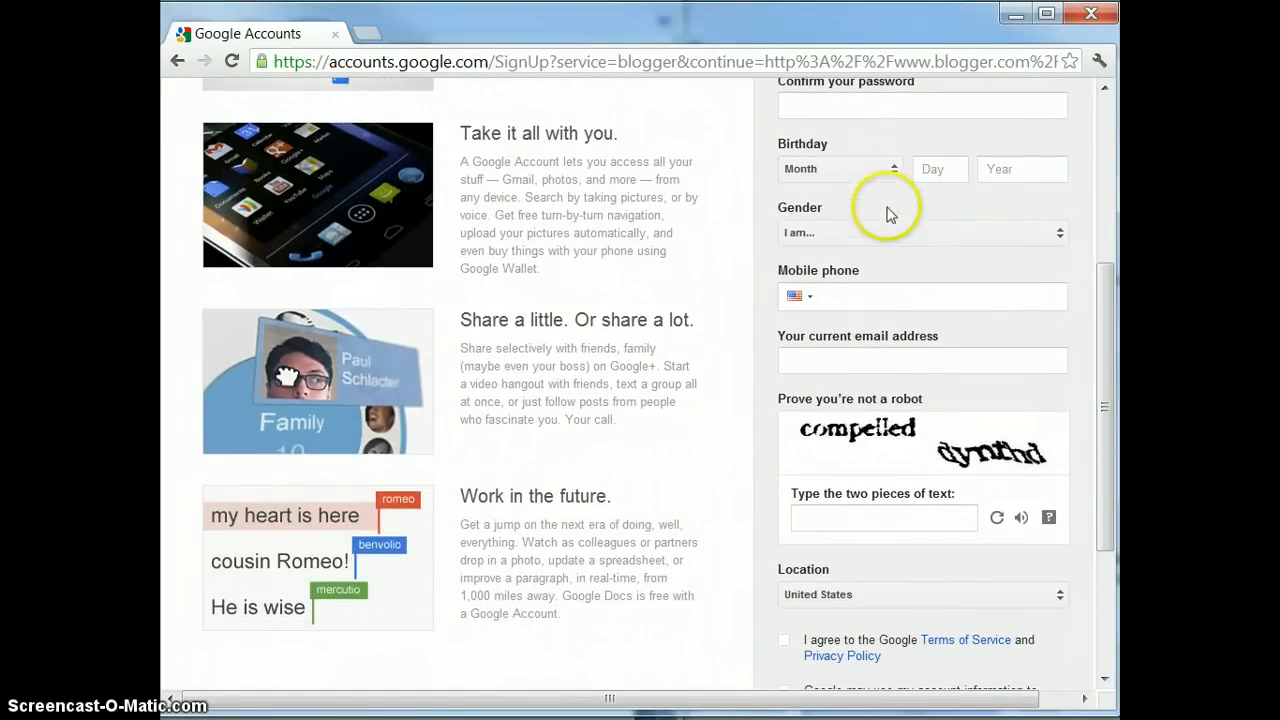
click(855, 301)
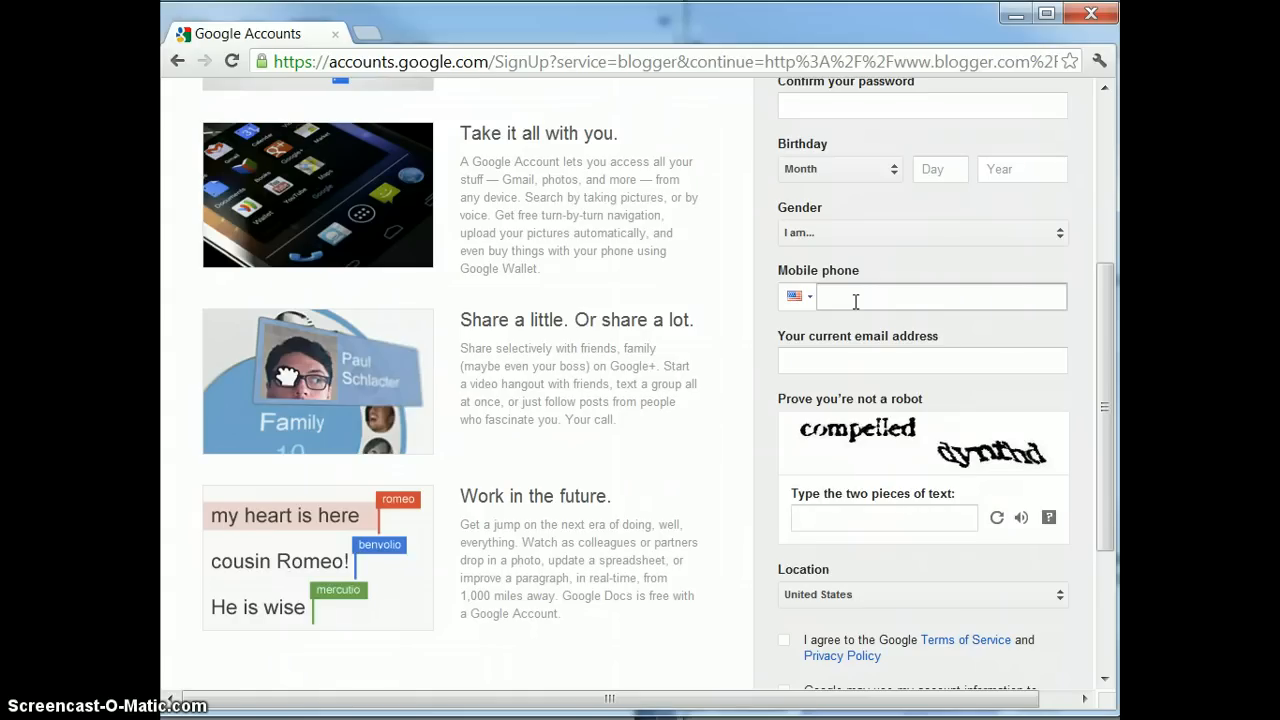
click(856, 358)
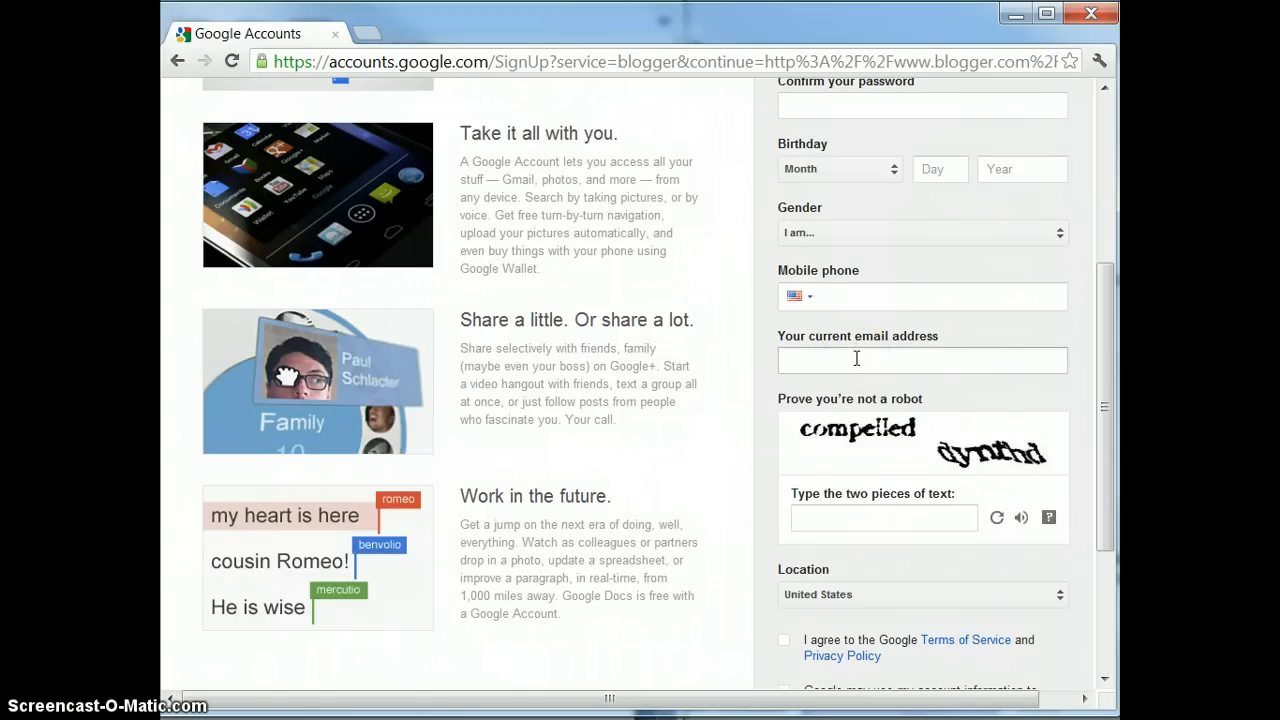
click(856, 358)
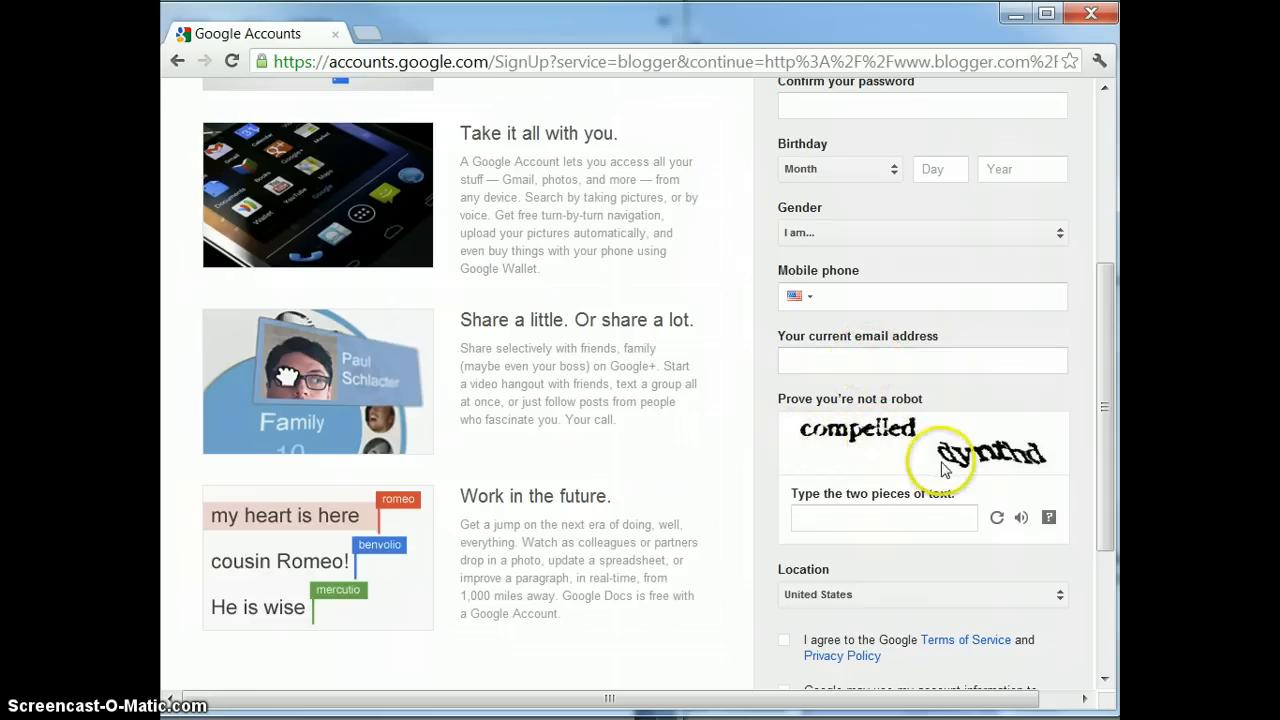
click(997, 518)
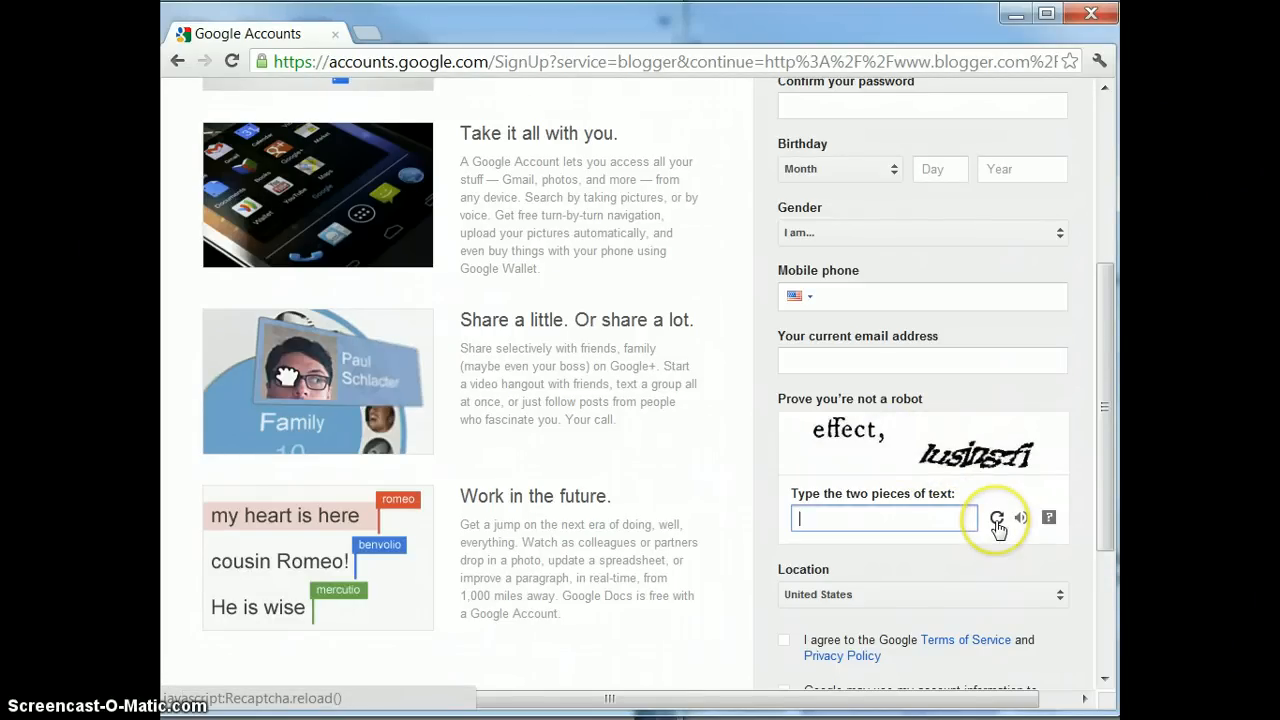
click(997, 518)
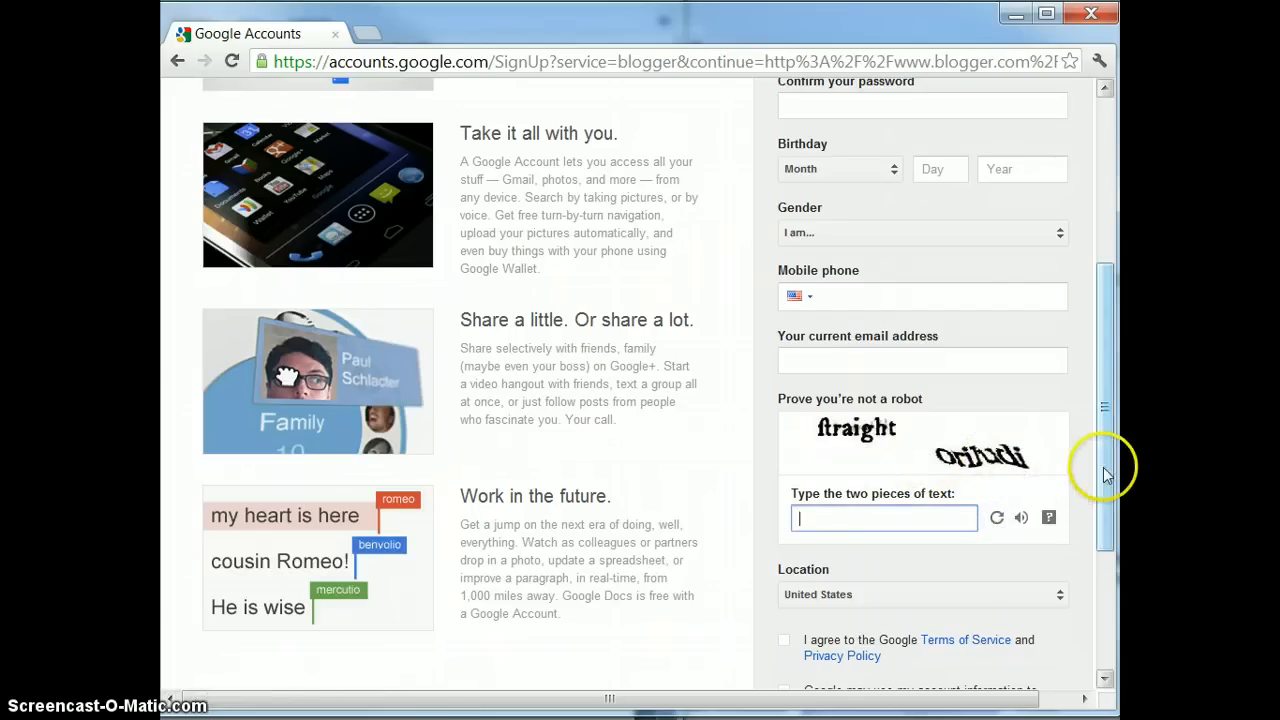
drag(1107, 497, 1110, 290)
click(1112, 578)
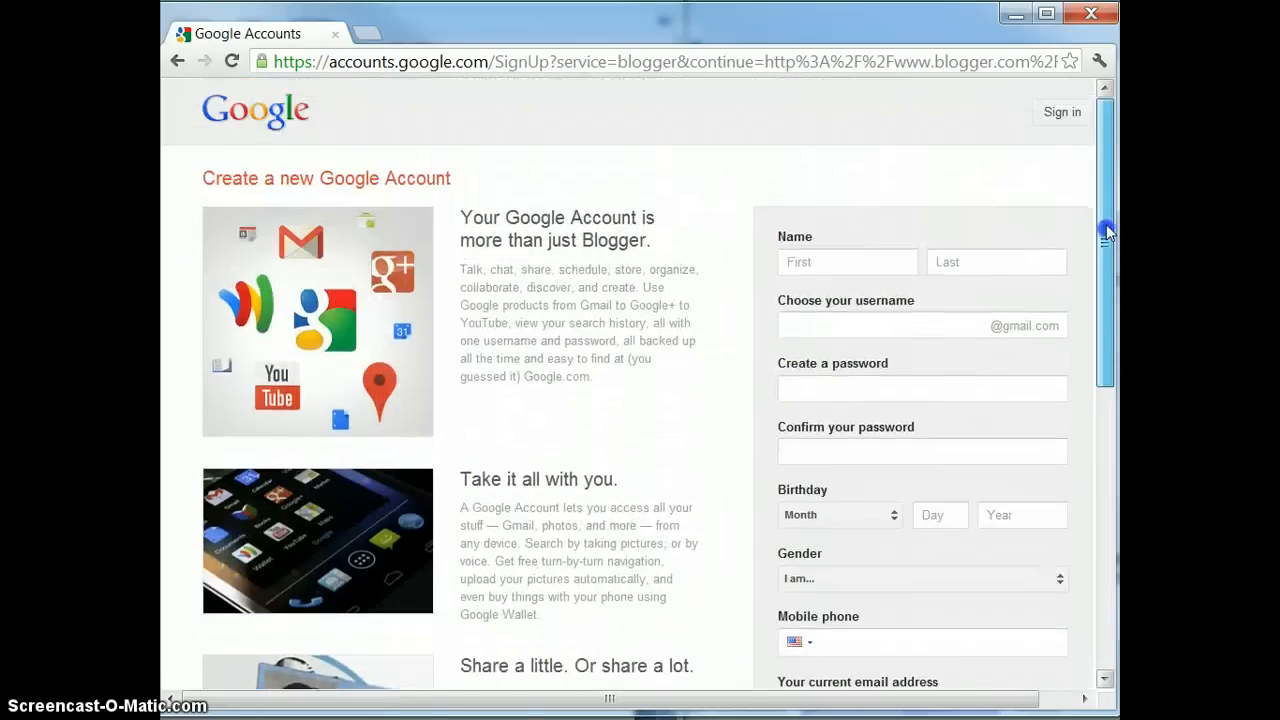
Return to the Blogger sign-in page and sign in with the account e-mail and password
click(177, 62)
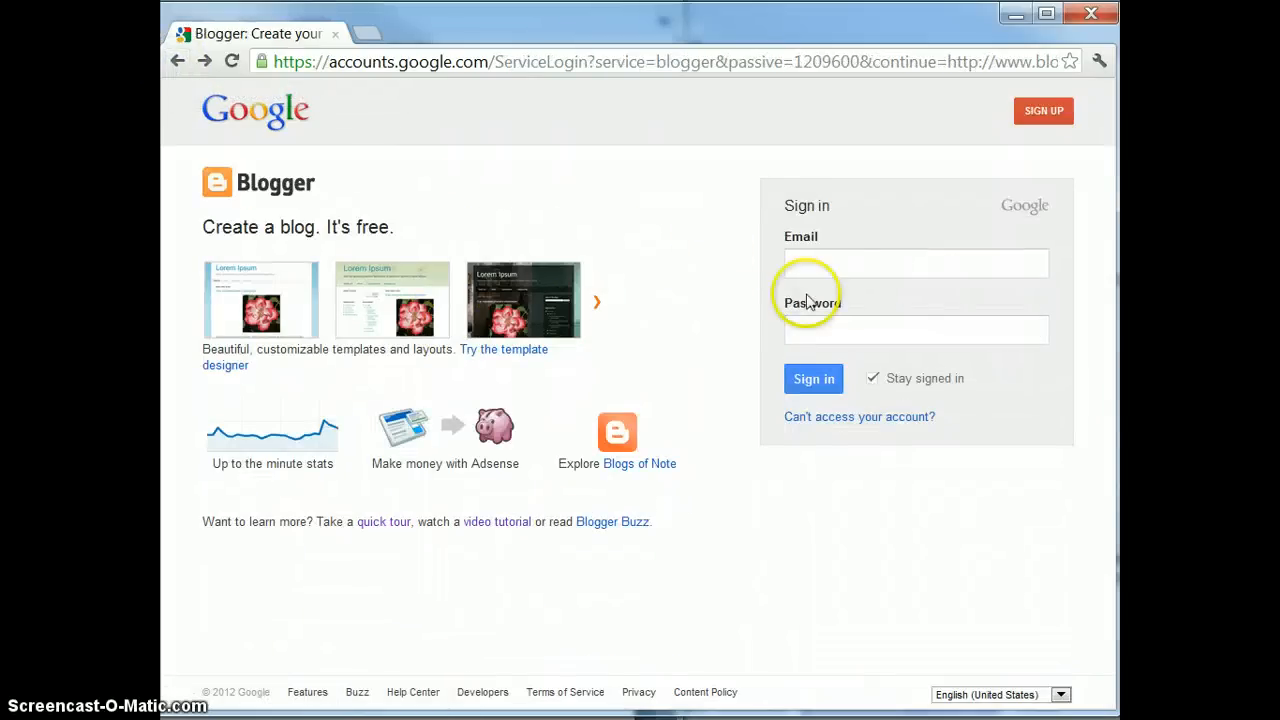
click(835, 266)
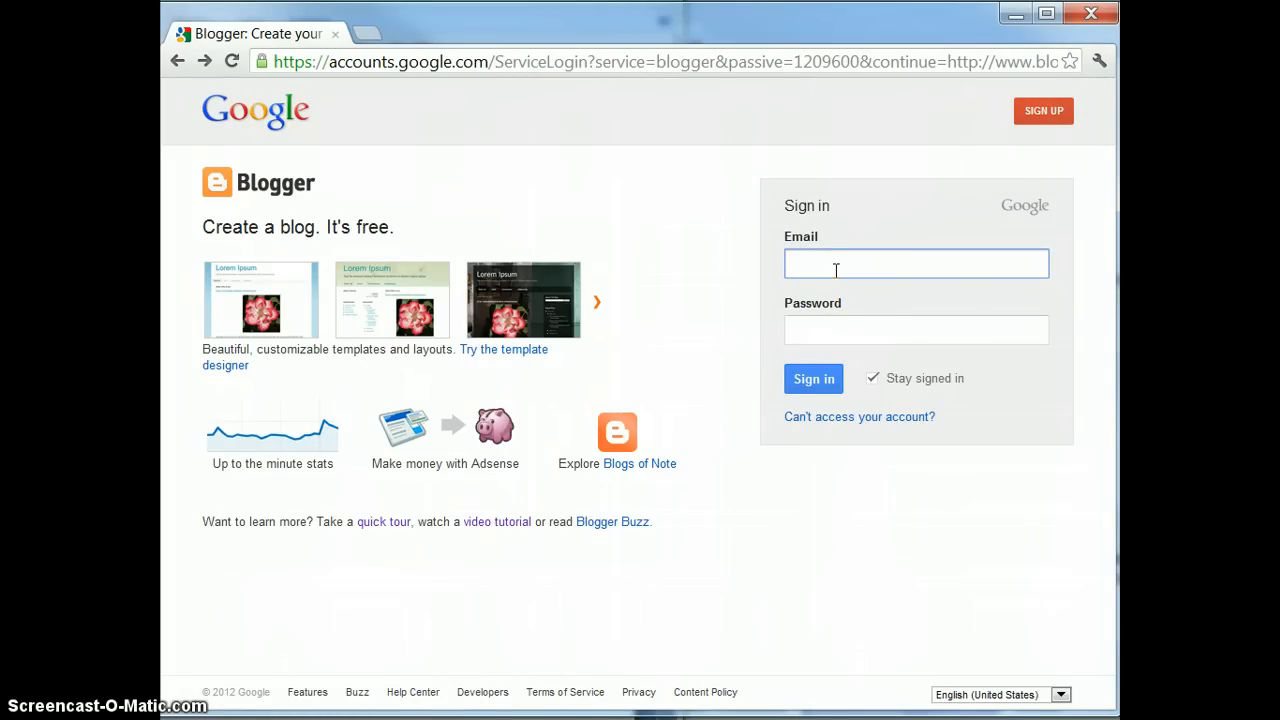
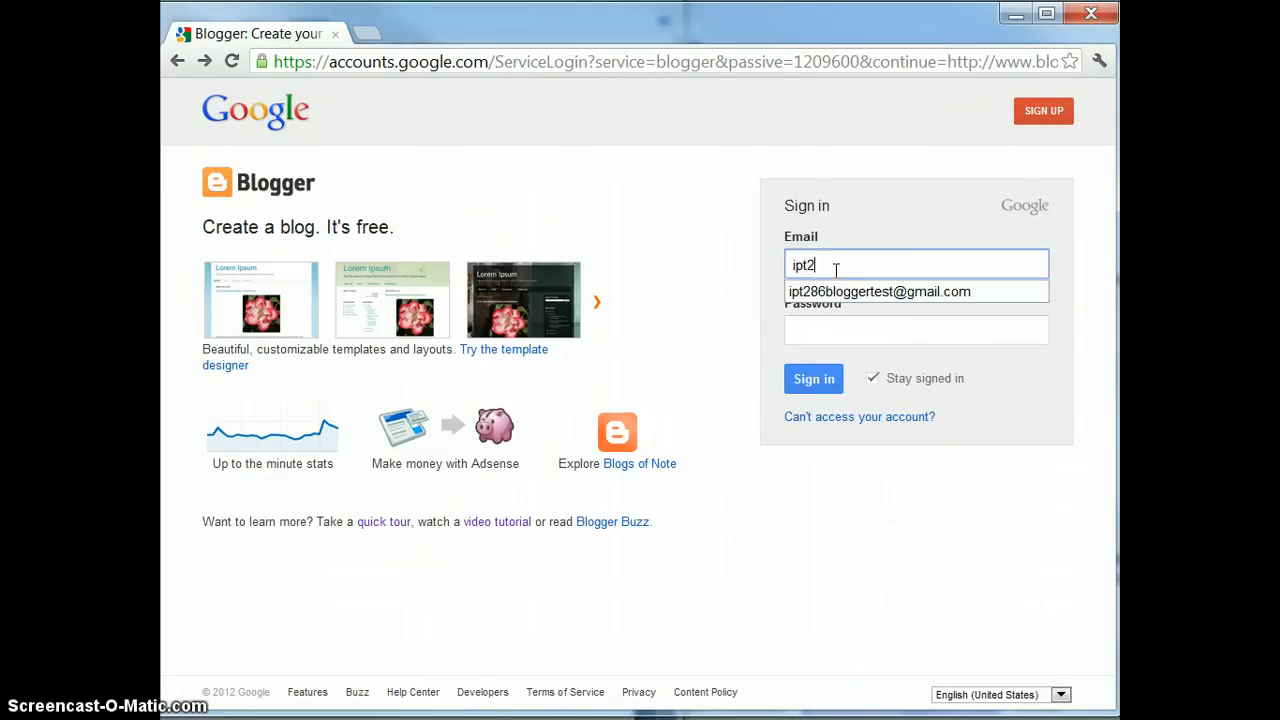
click(857, 337)
text(••)
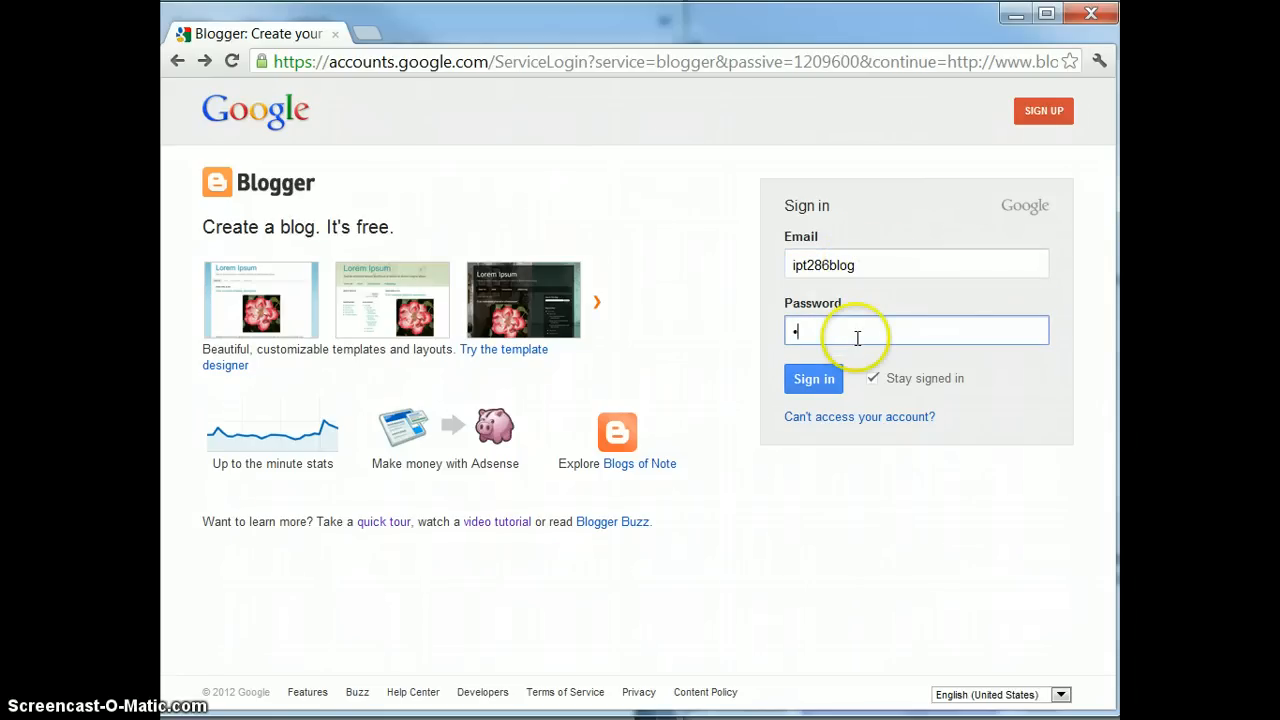
text(••••••)
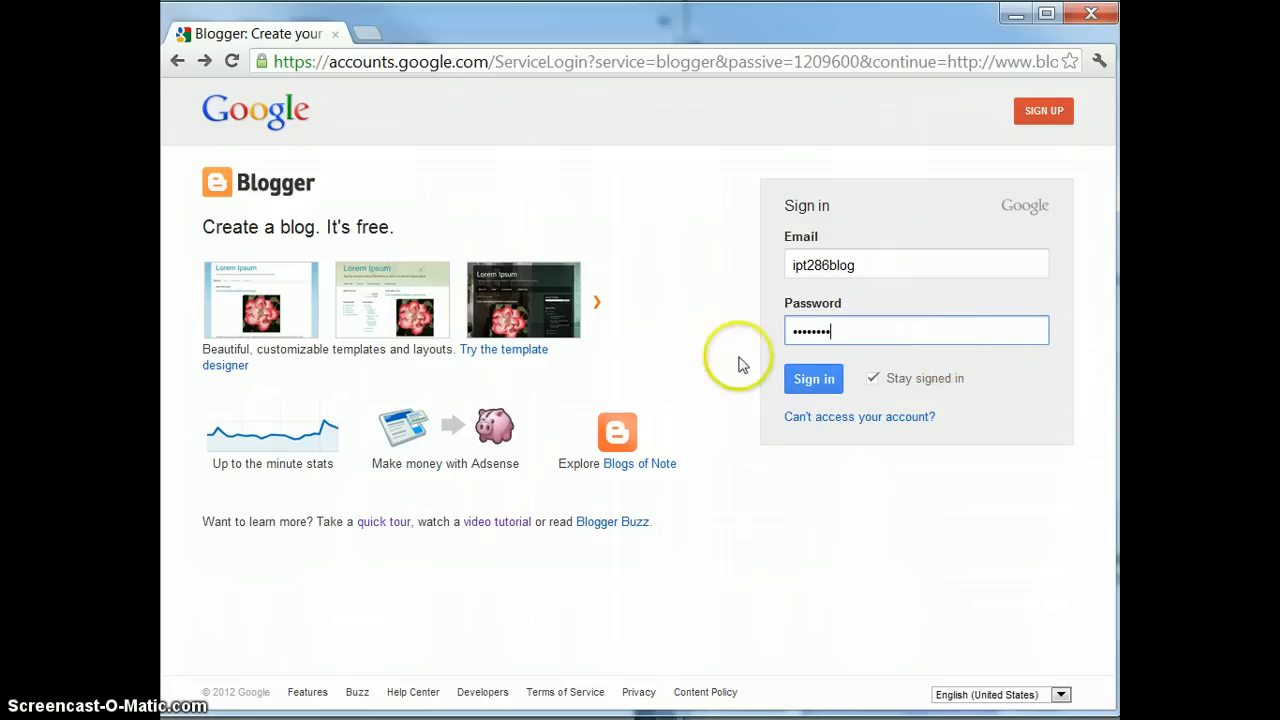
click(814, 382)
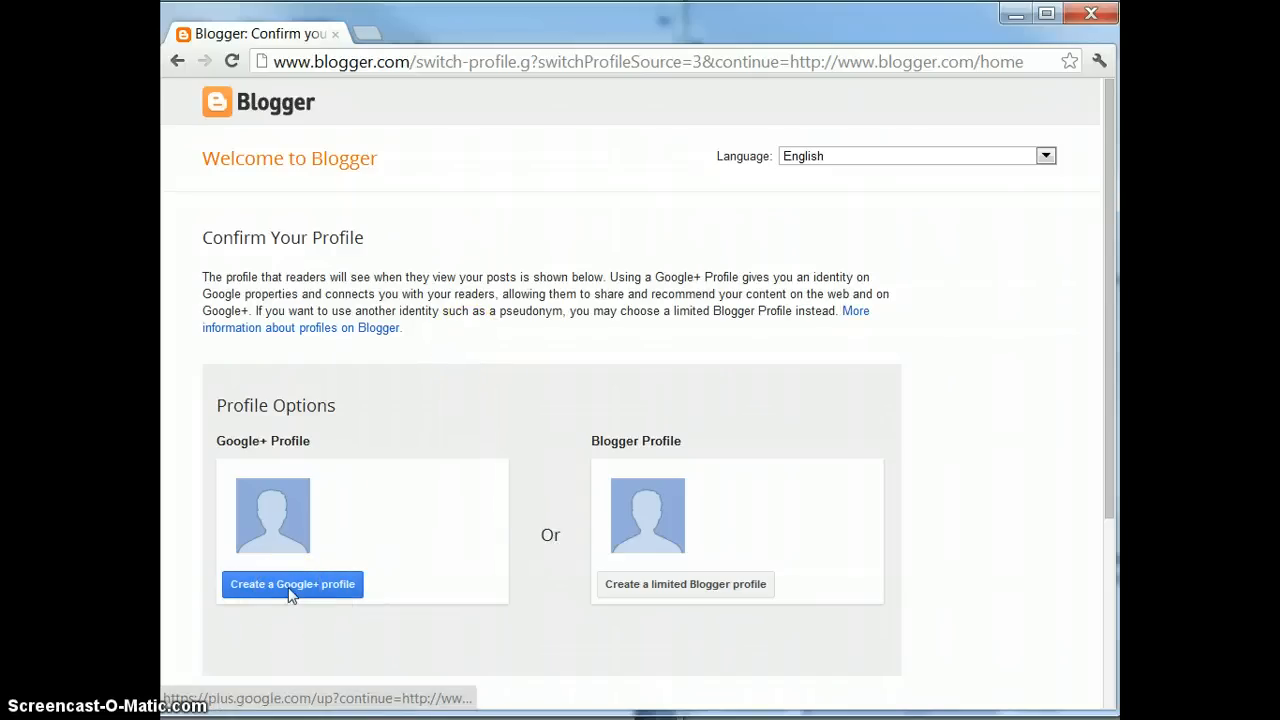
Uncheck Feature announcements e-mails on the Confirm Your Profile page and try to continue
click(1108, 405)
drag(1108, 405, 1088, 636)
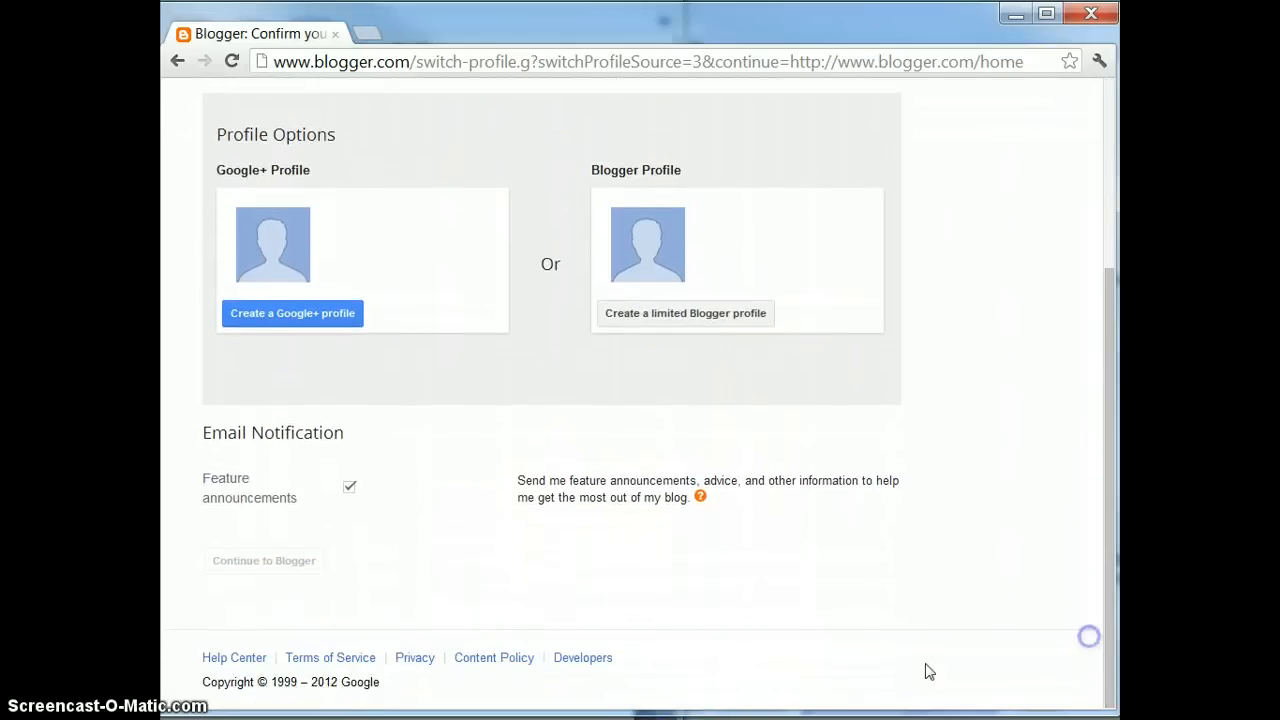
click(352, 490)
click(505, 503)
click(268, 562)
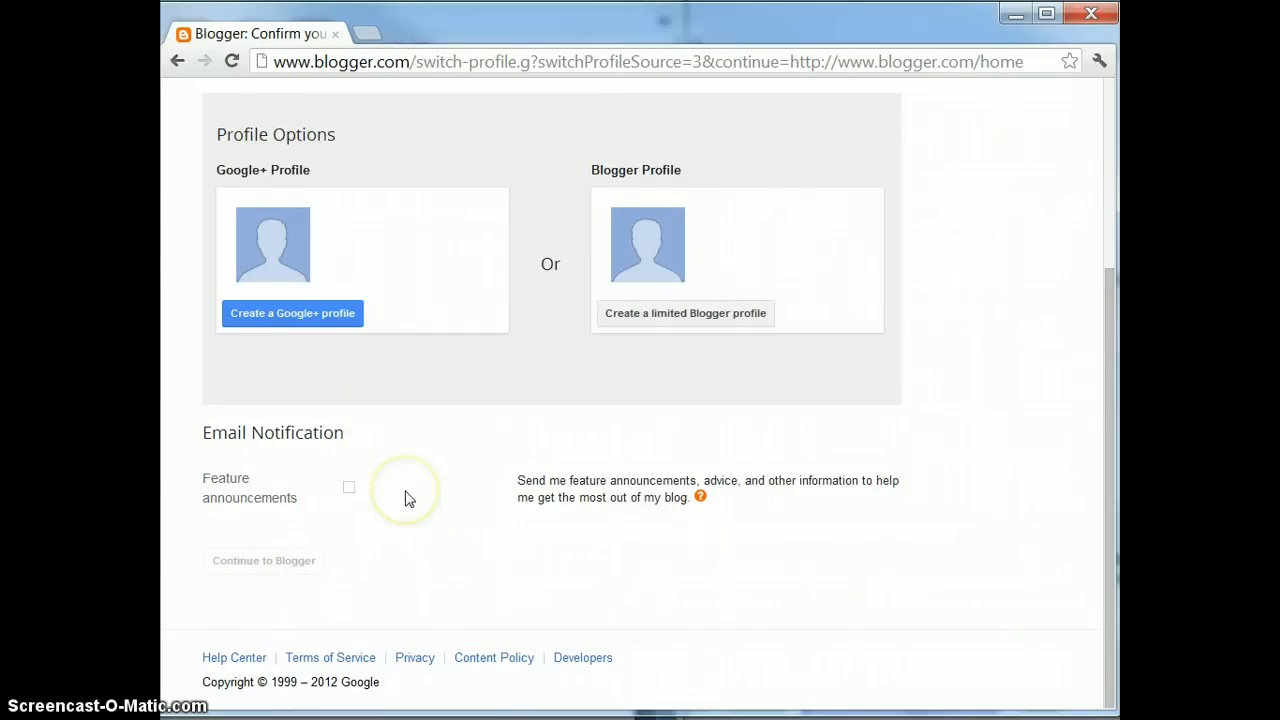
scroll(408, 498, up, 2)
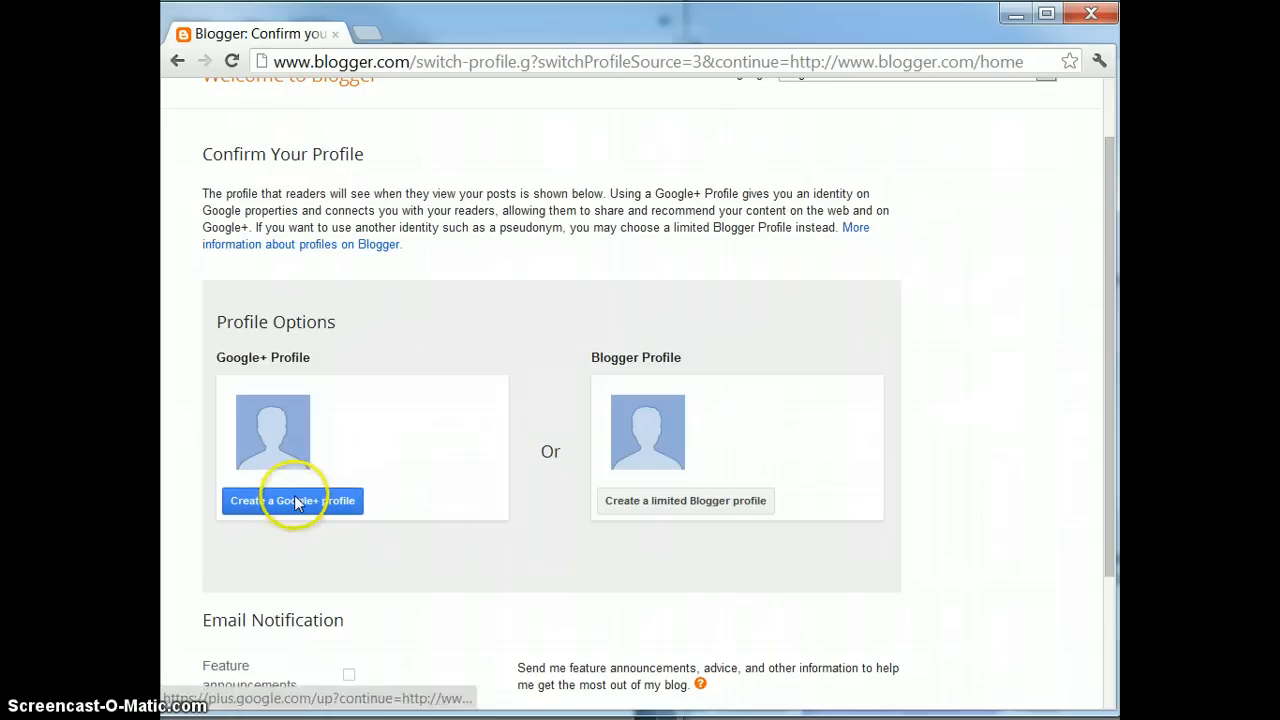
click(685, 505)
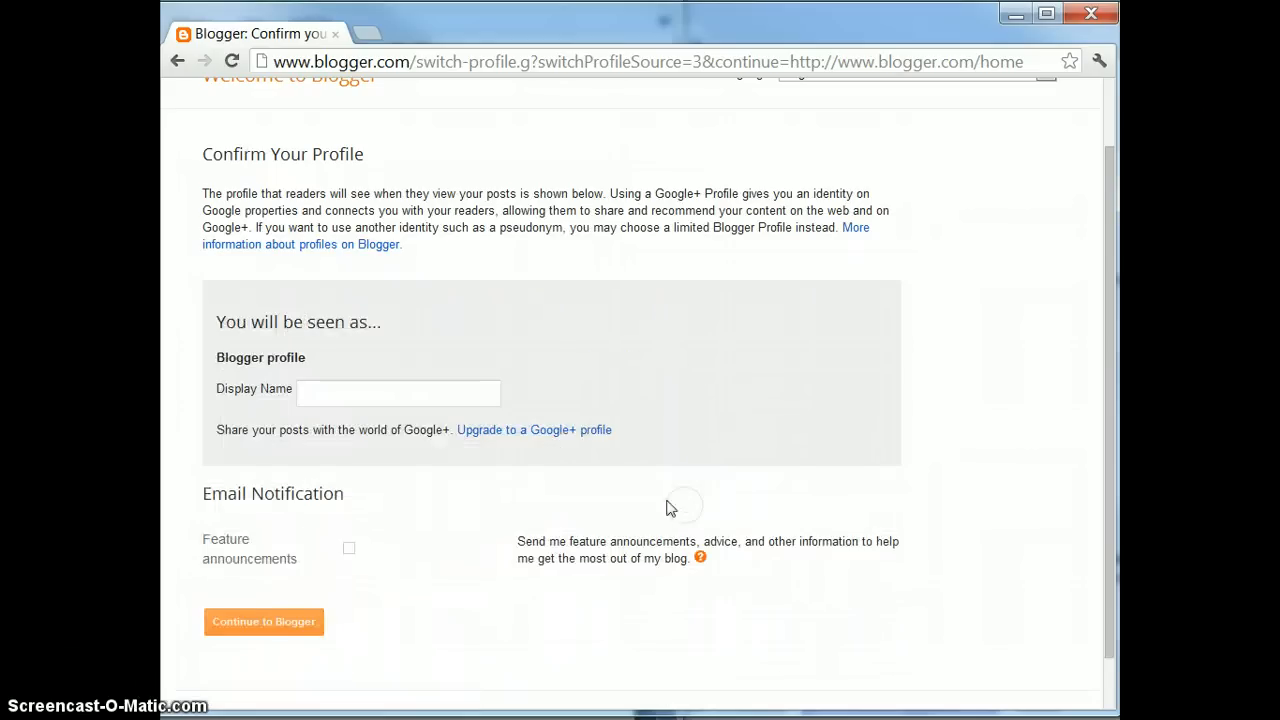
click(440, 391)
text(Mrs. Clements)
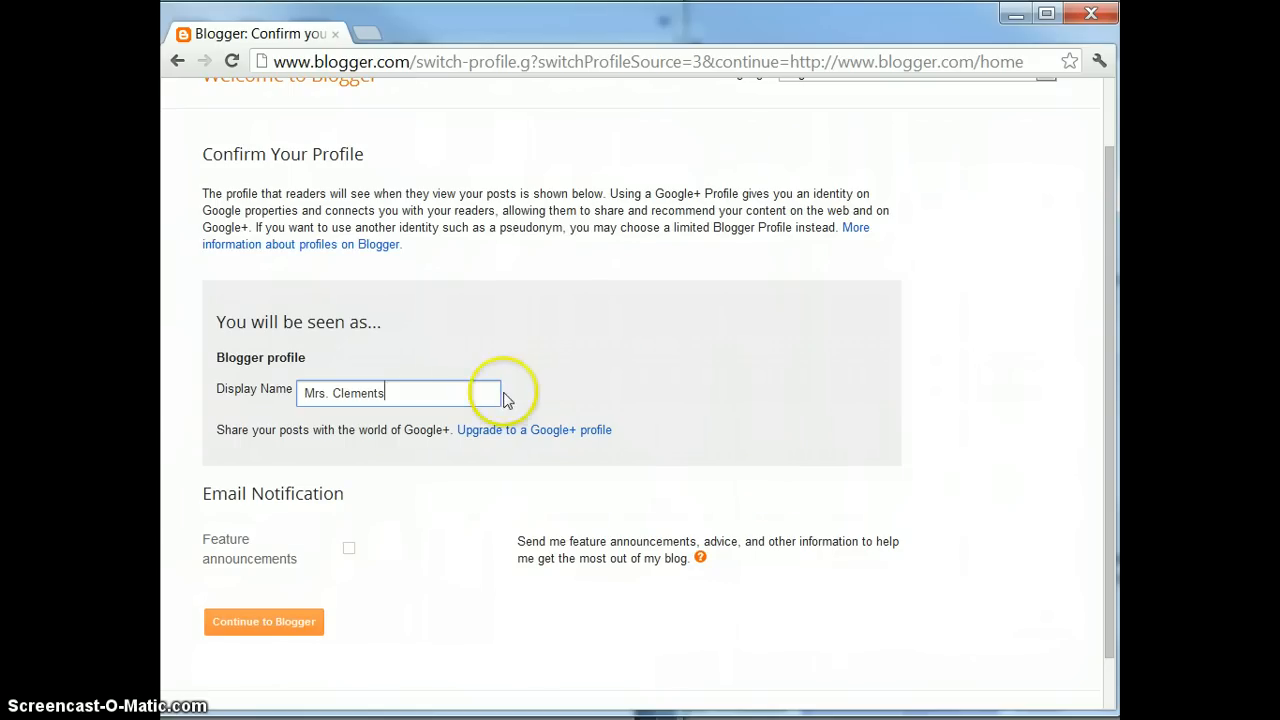
click(250, 628)
click(300, 392)
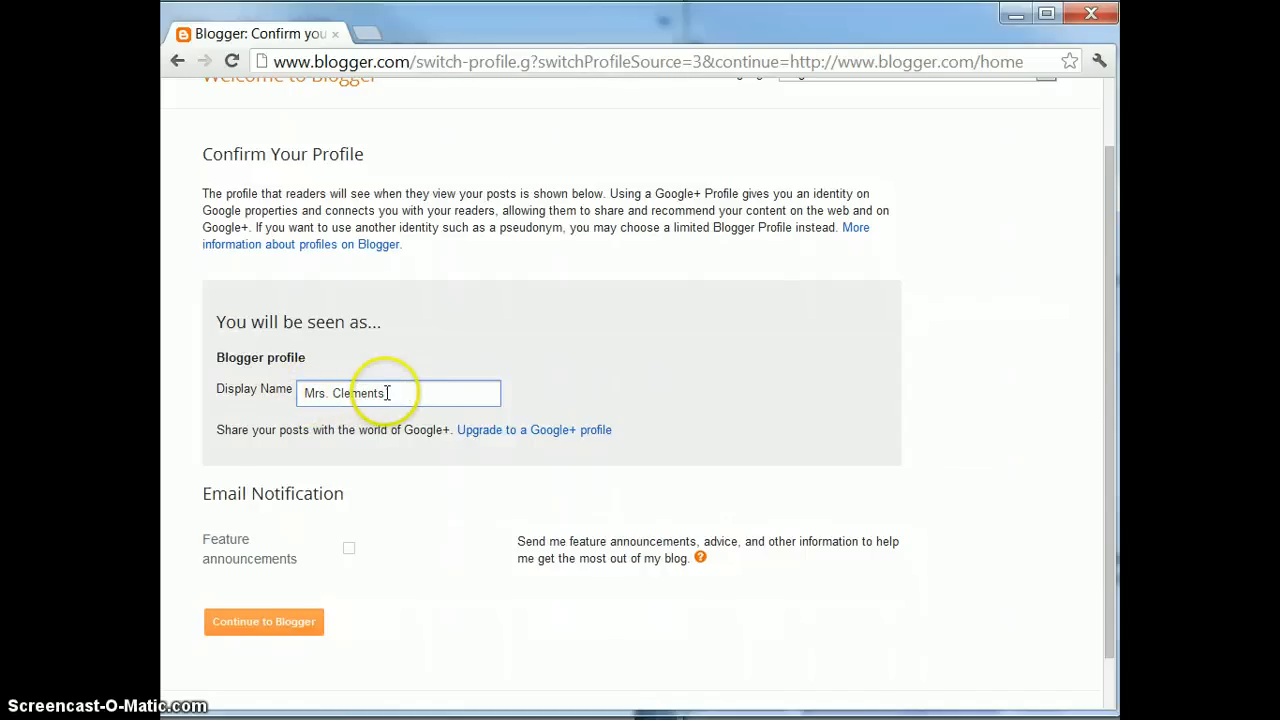
click(279, 628)
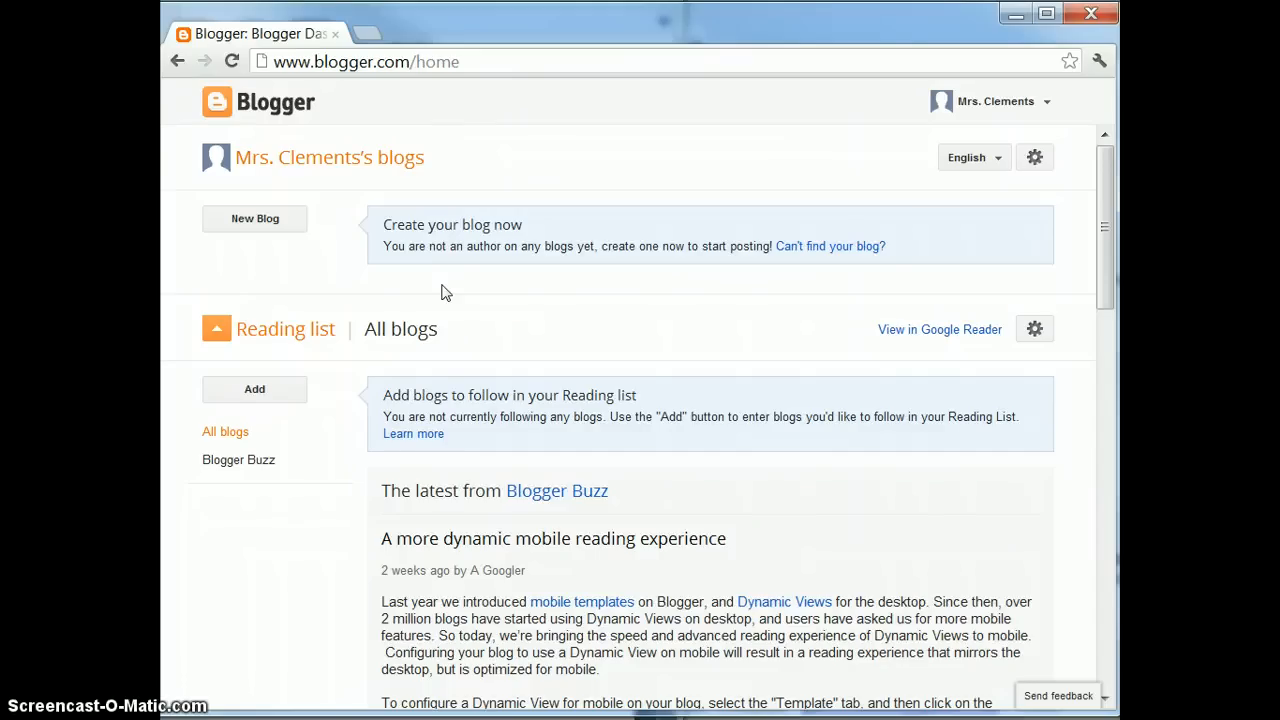
Open the New Blog form and enter the title '11th Grade English'
click(256, 225)
click(459, 209)
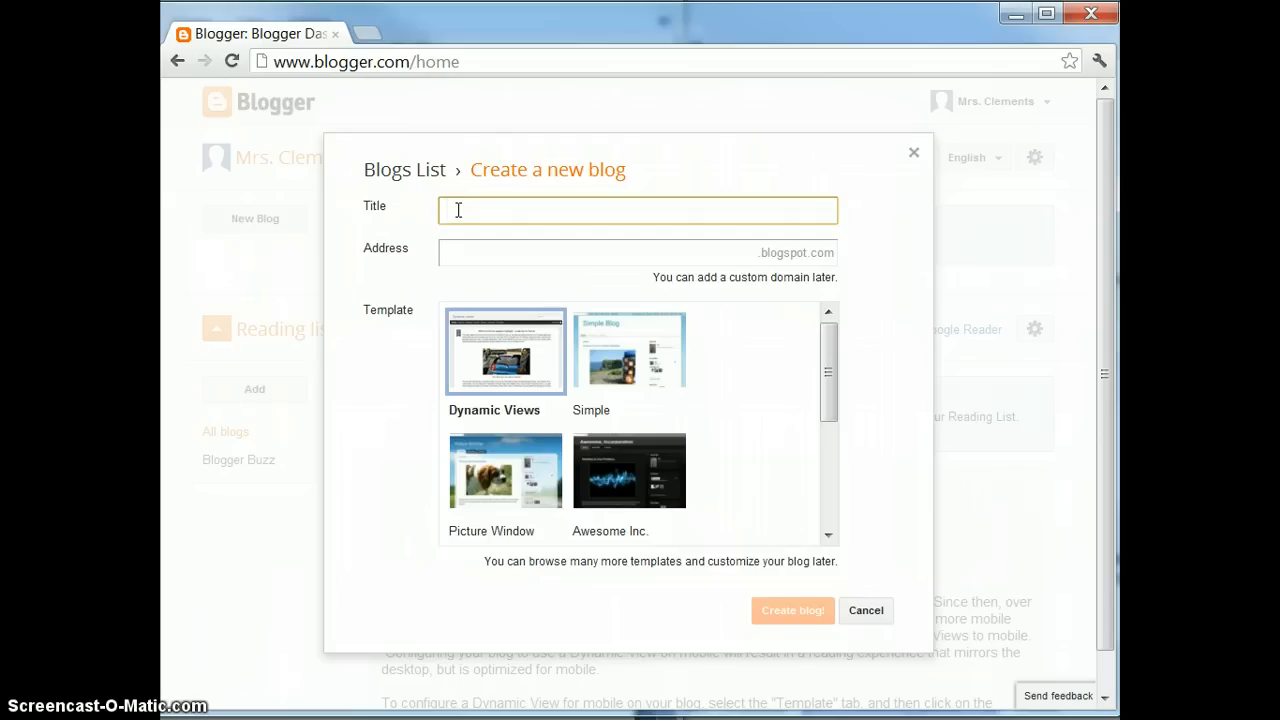
click(386, 223)
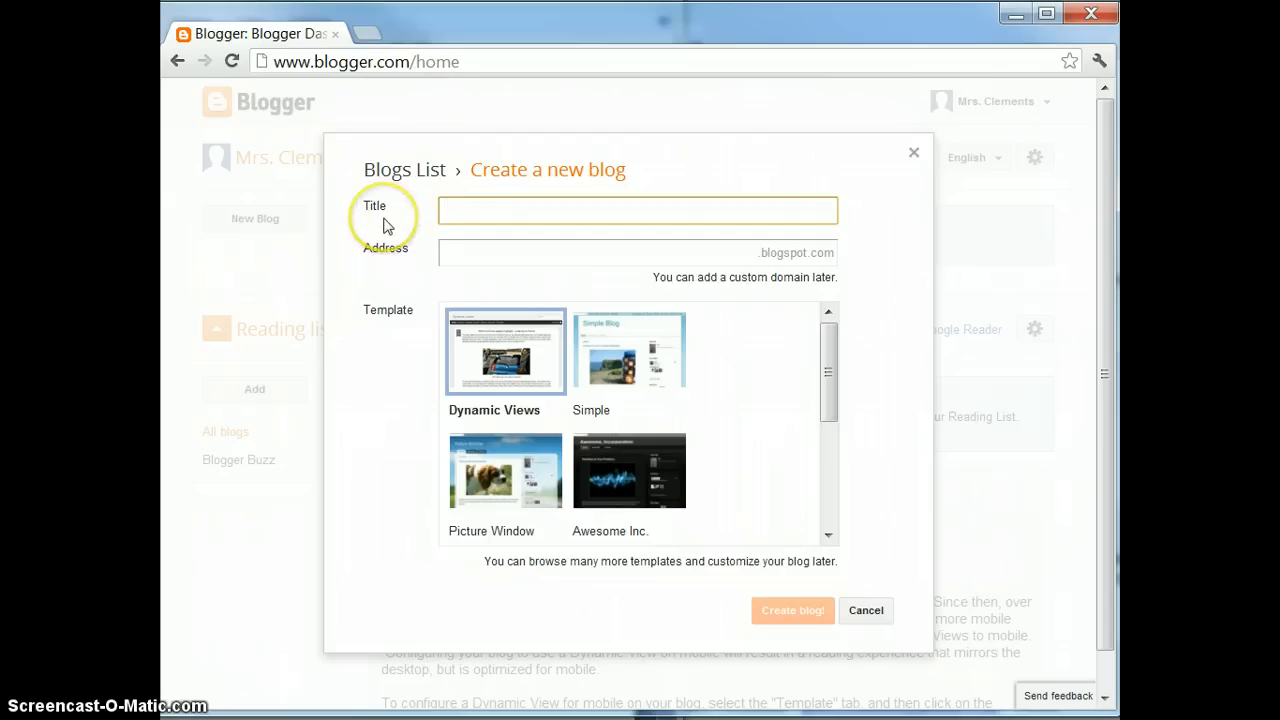
click(451, 215)
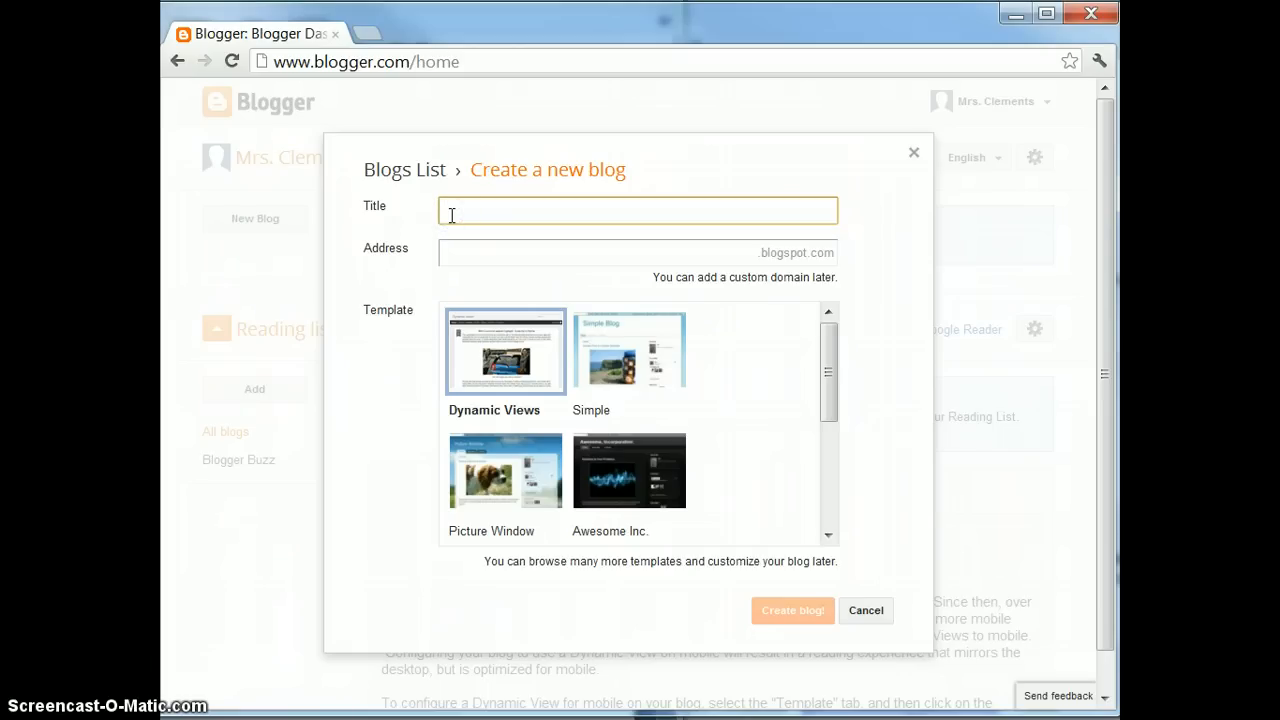
text(11th Grade English)
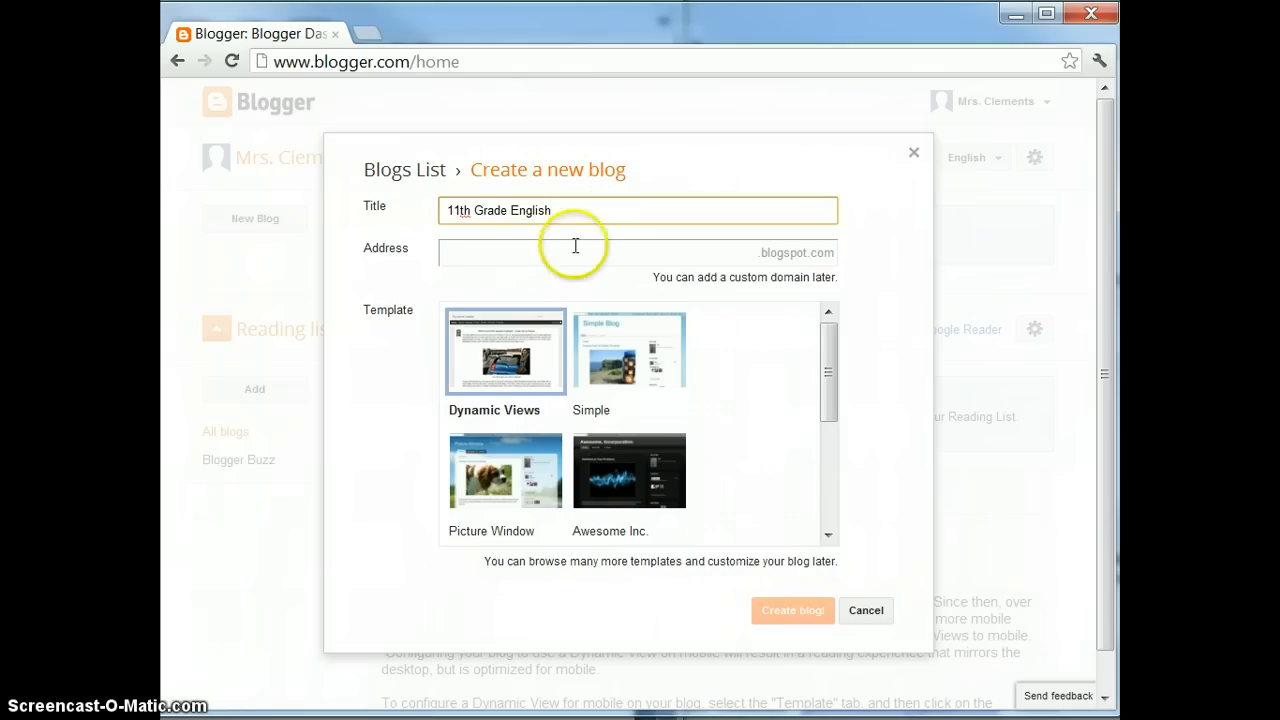
click(540, 251)
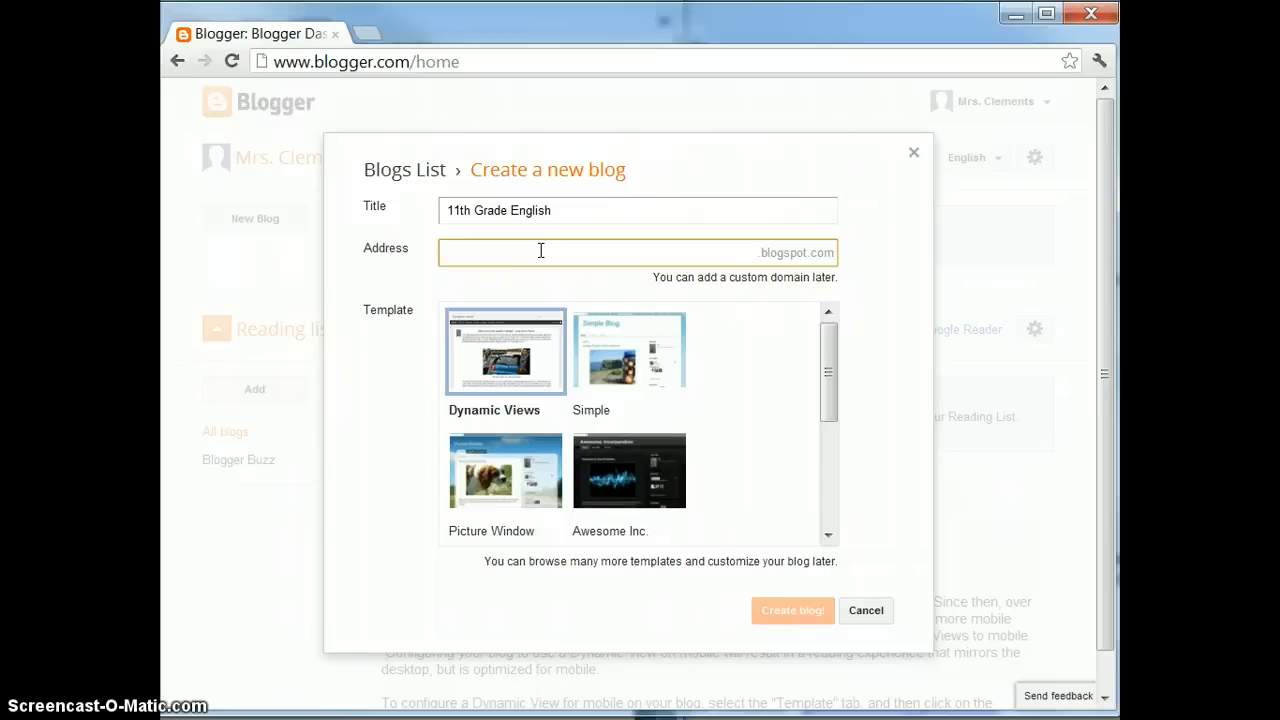
Enter an available blogspot address for the blog and choose the Simple template
text(mrsclements)
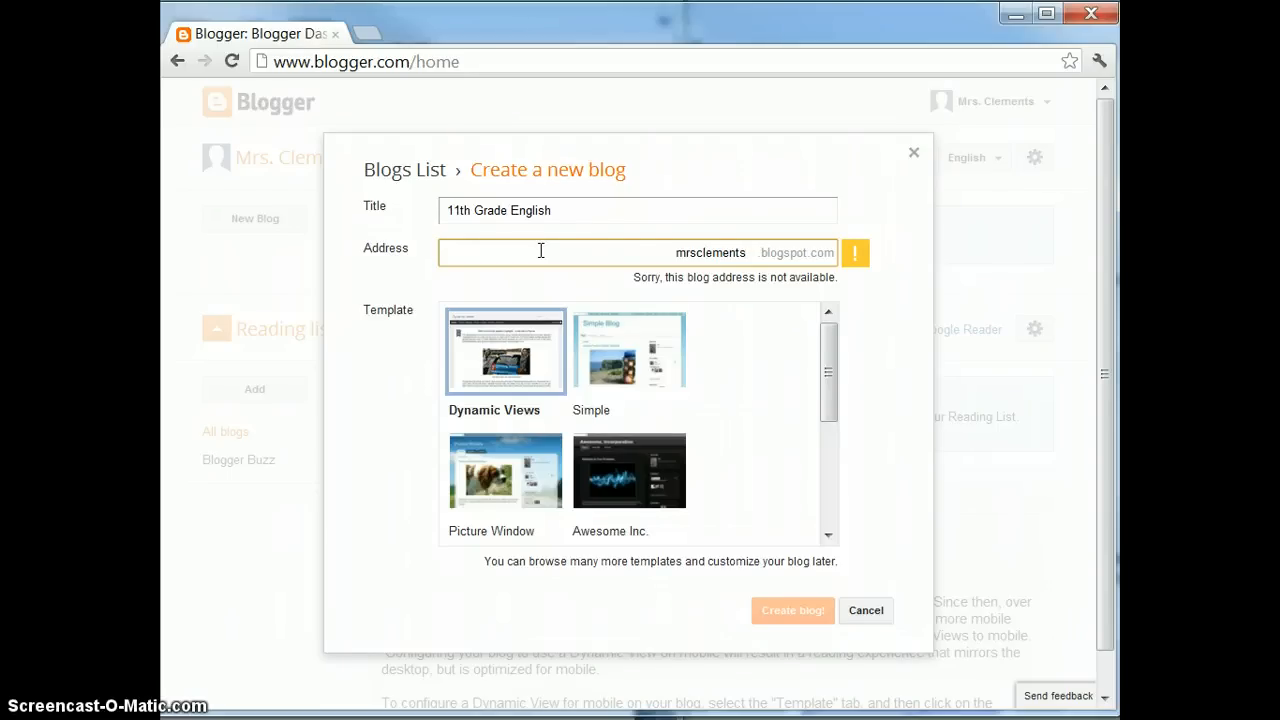
text(english)
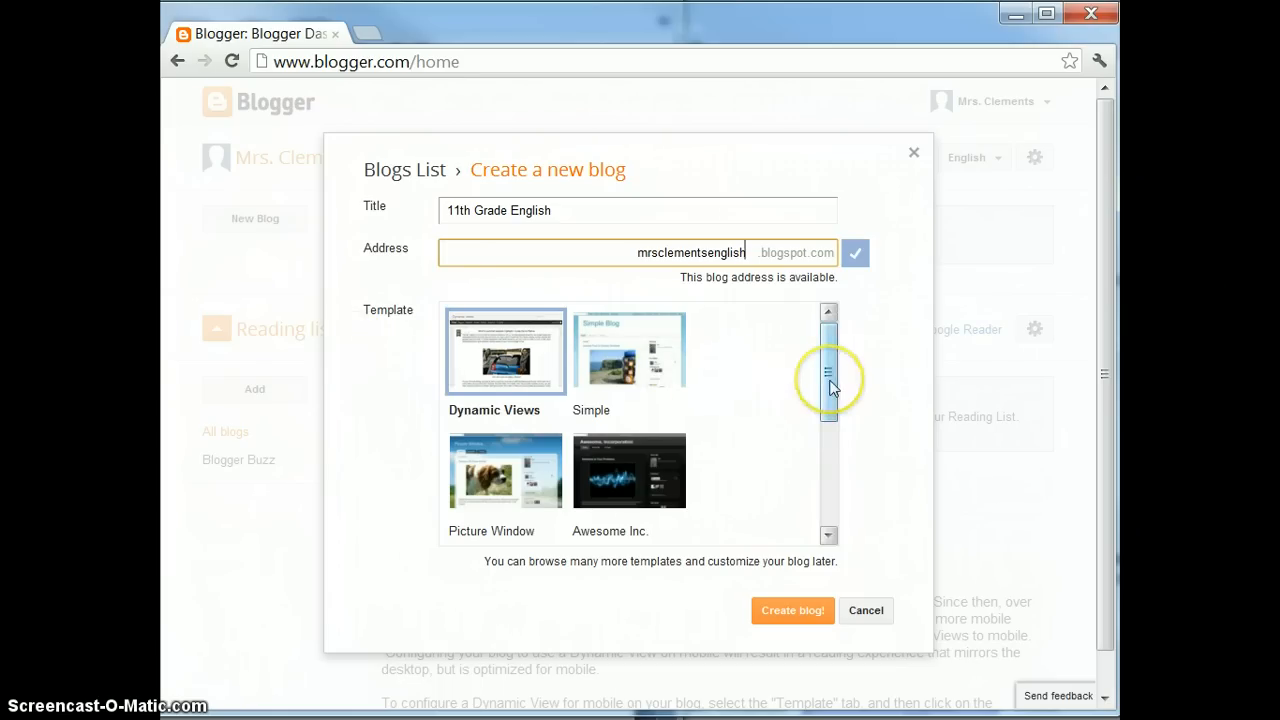
mouse_move(830, 387)
mouse_down()
mouse_move(820, 490)
mouse_move(827, 370)
mouse_up()
click(630, 345)
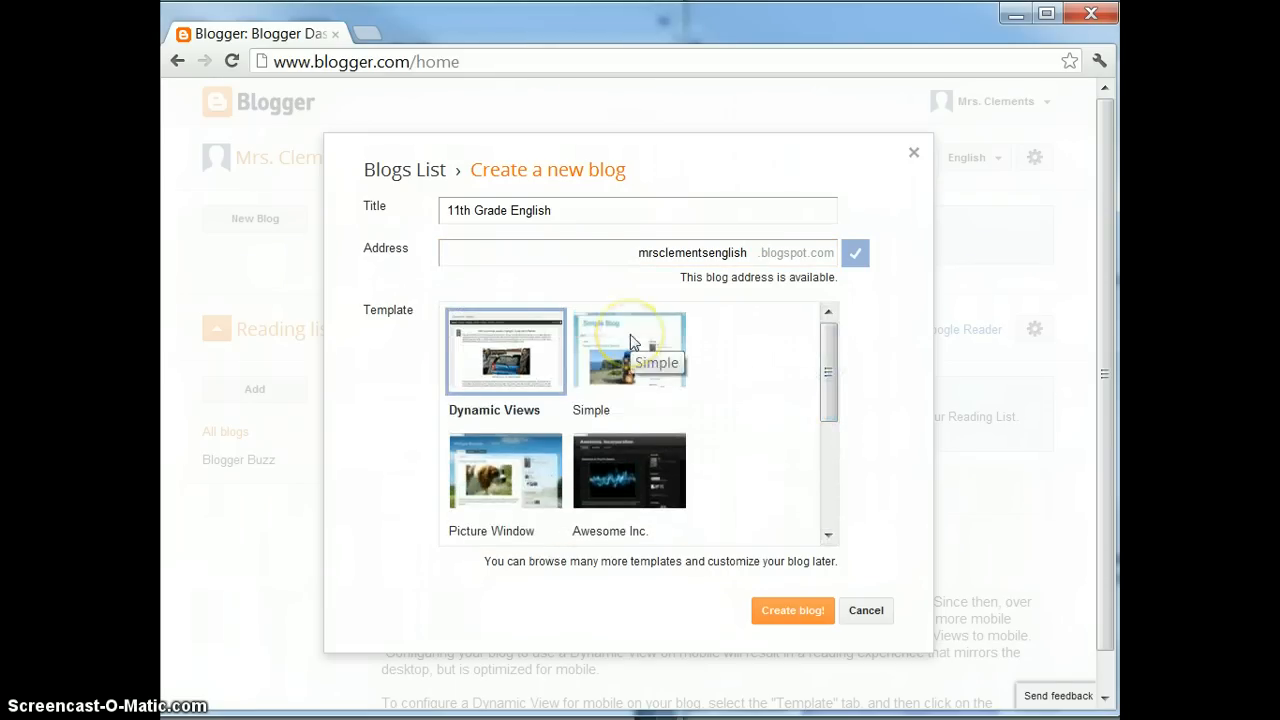
click(630, 340)
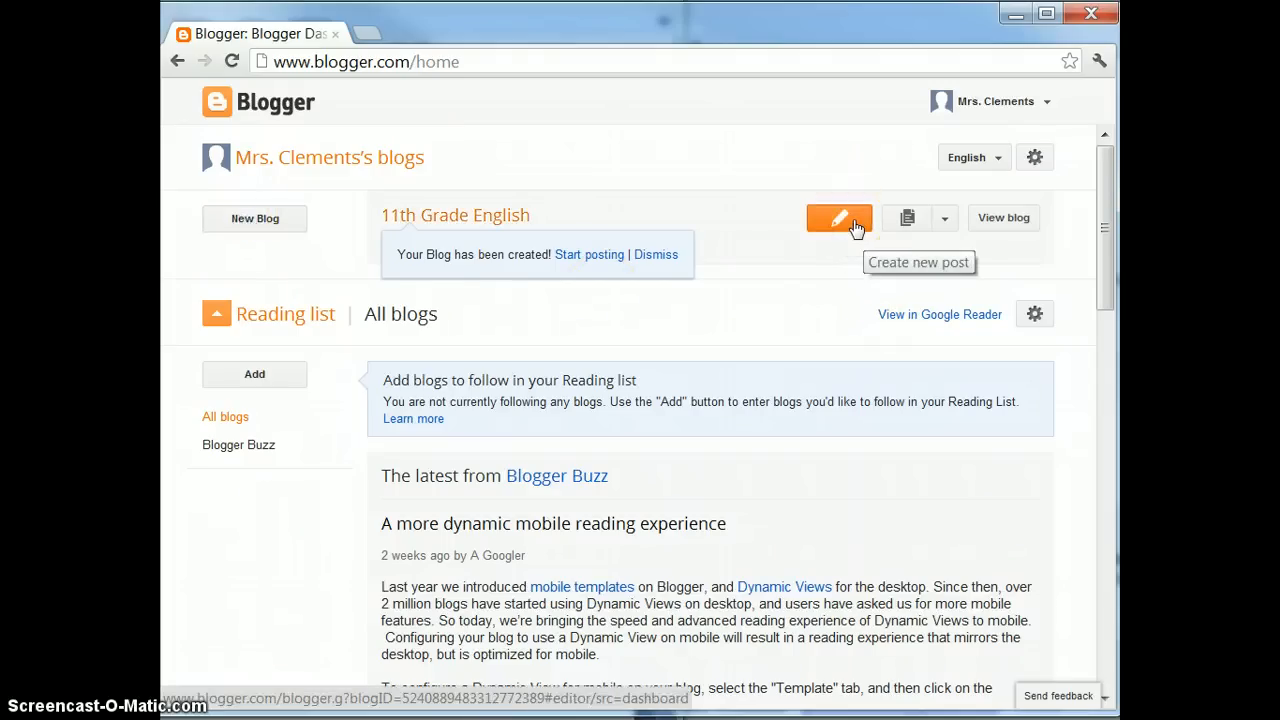
click(944, 225)
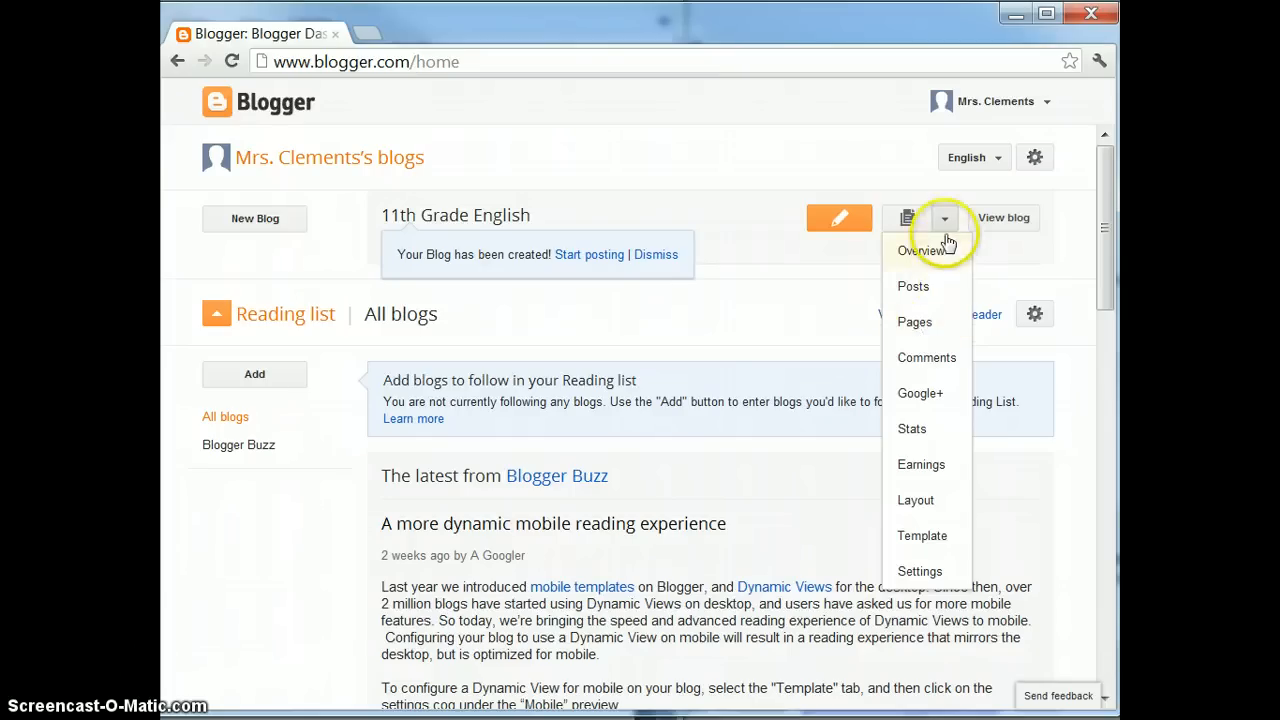
click(1013, 230)
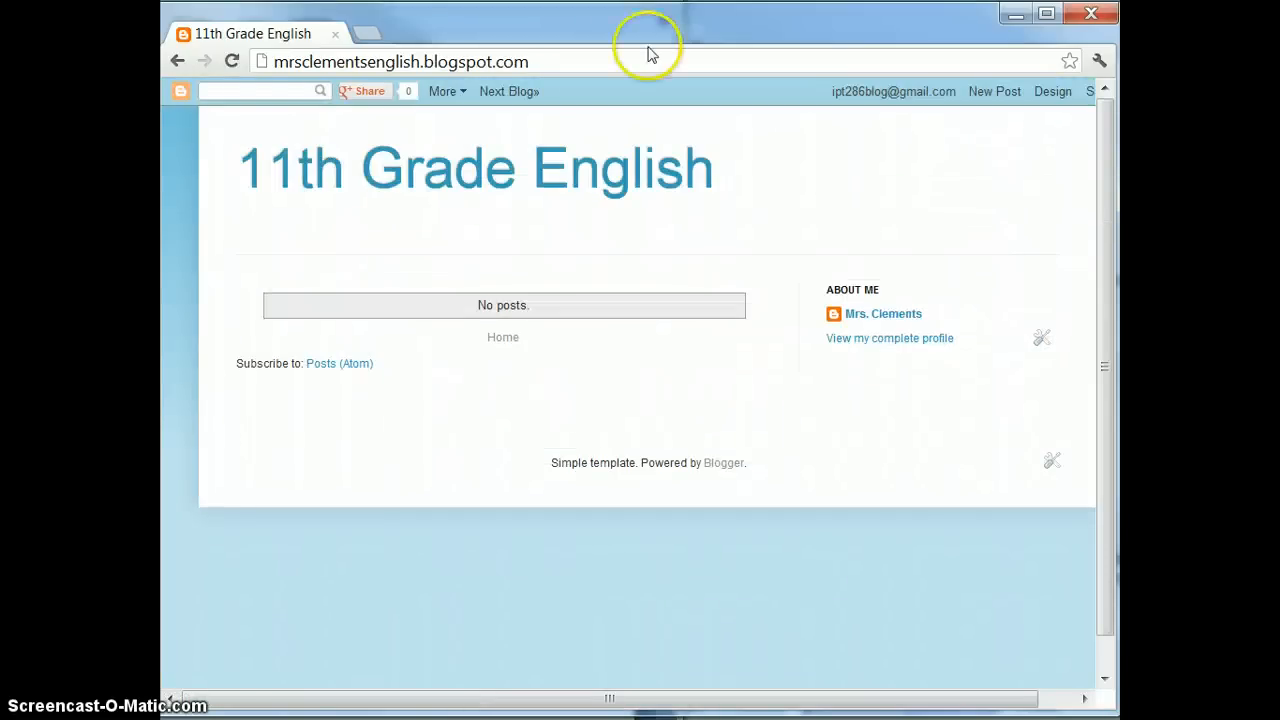
click(177, 62)
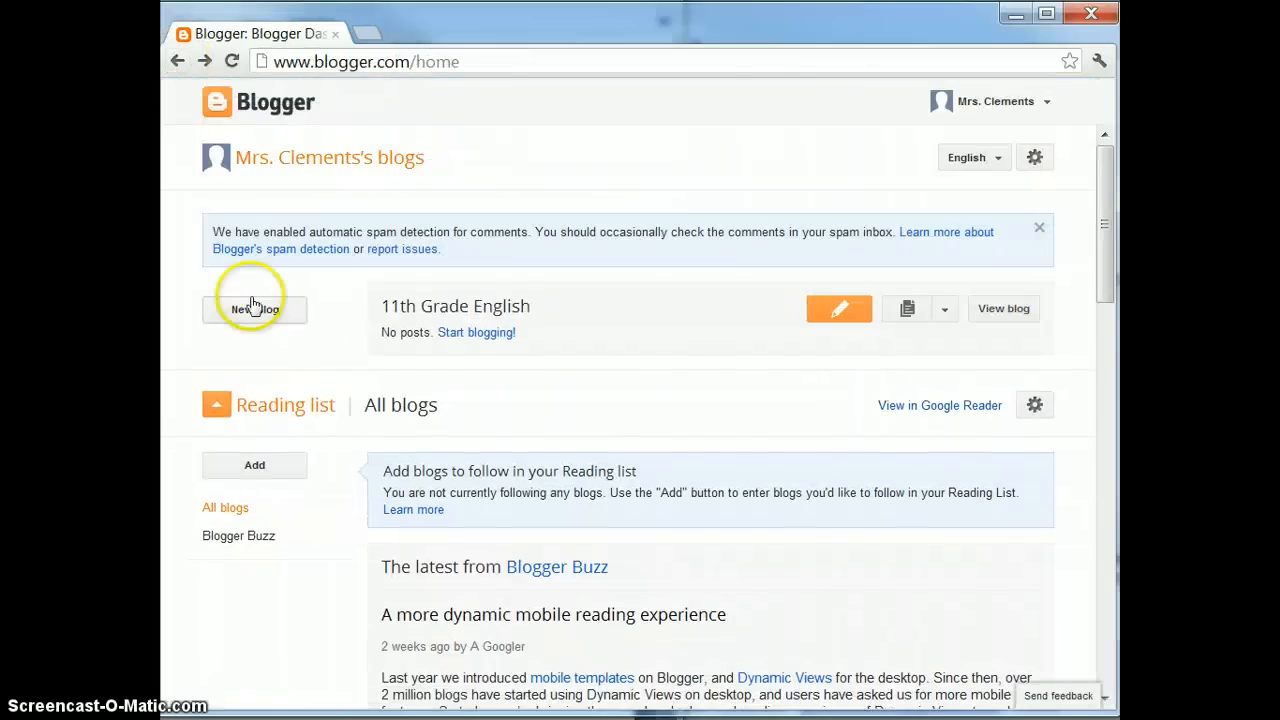
Publish a new post titled 'Welcome to Class' reading 'Hi Everyone, welcome to English 11!'
click(840, 309)
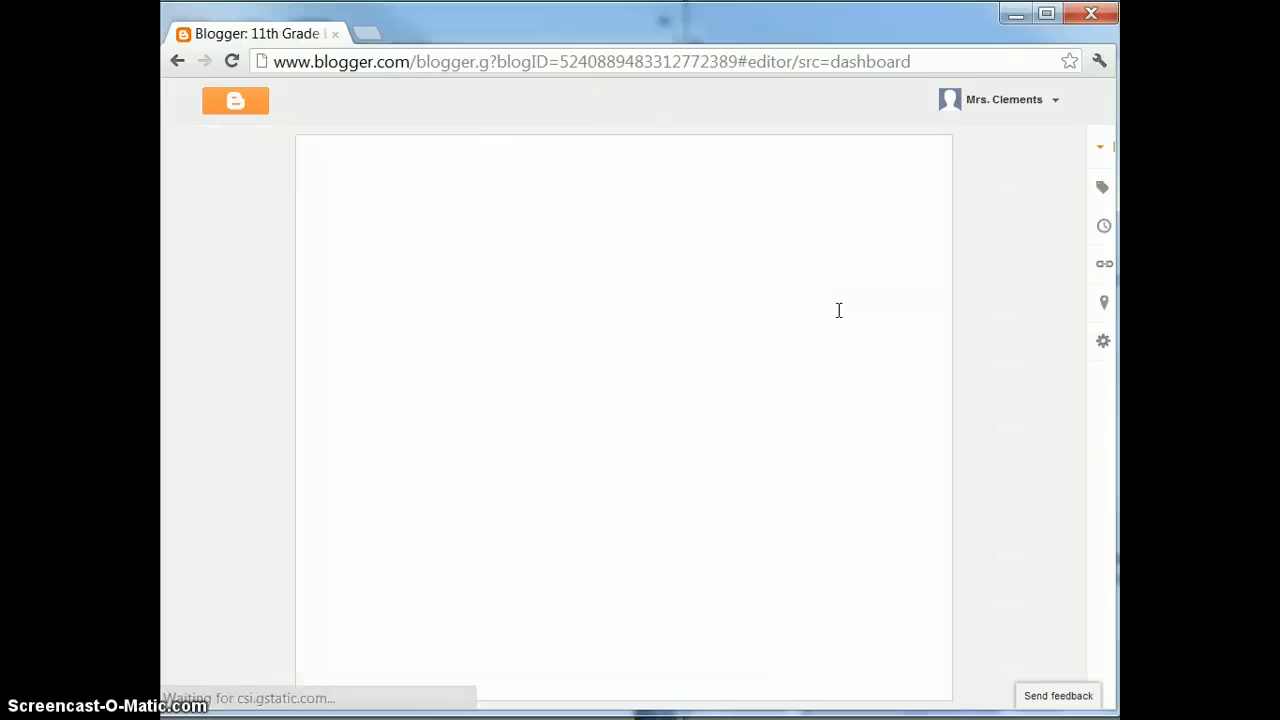
click(433, 280)
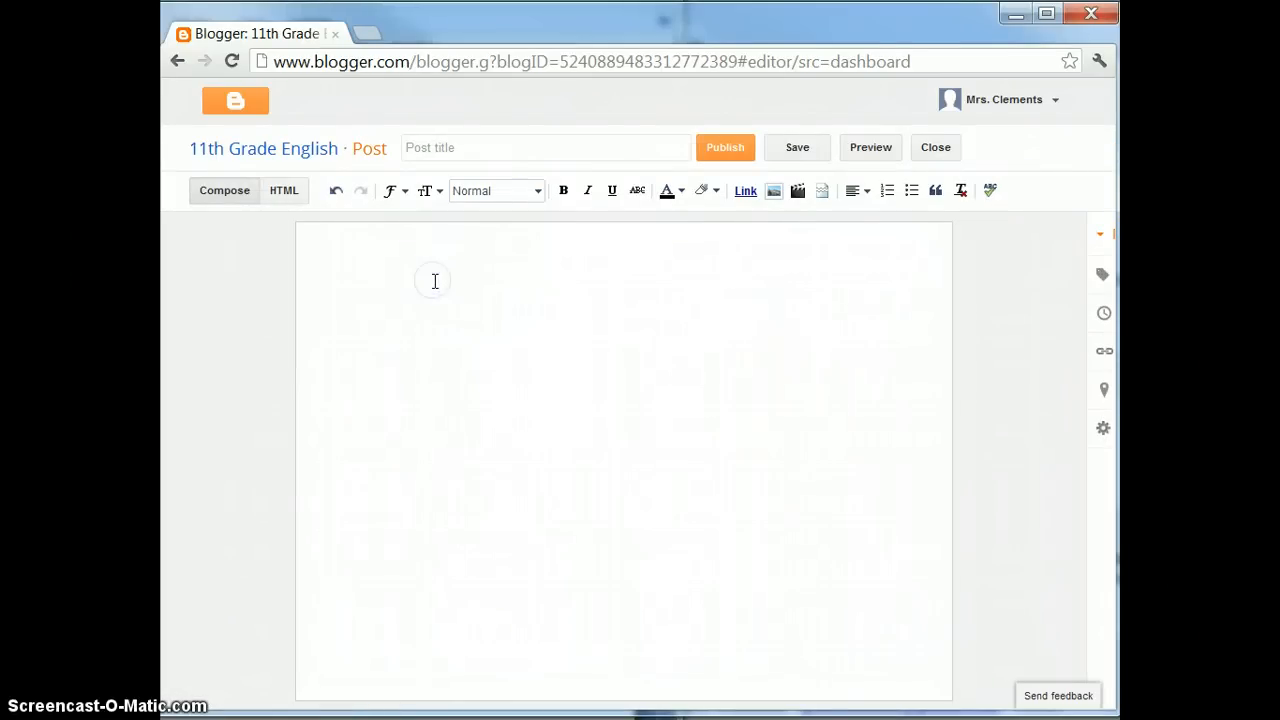
click(478, 147)
text(W)
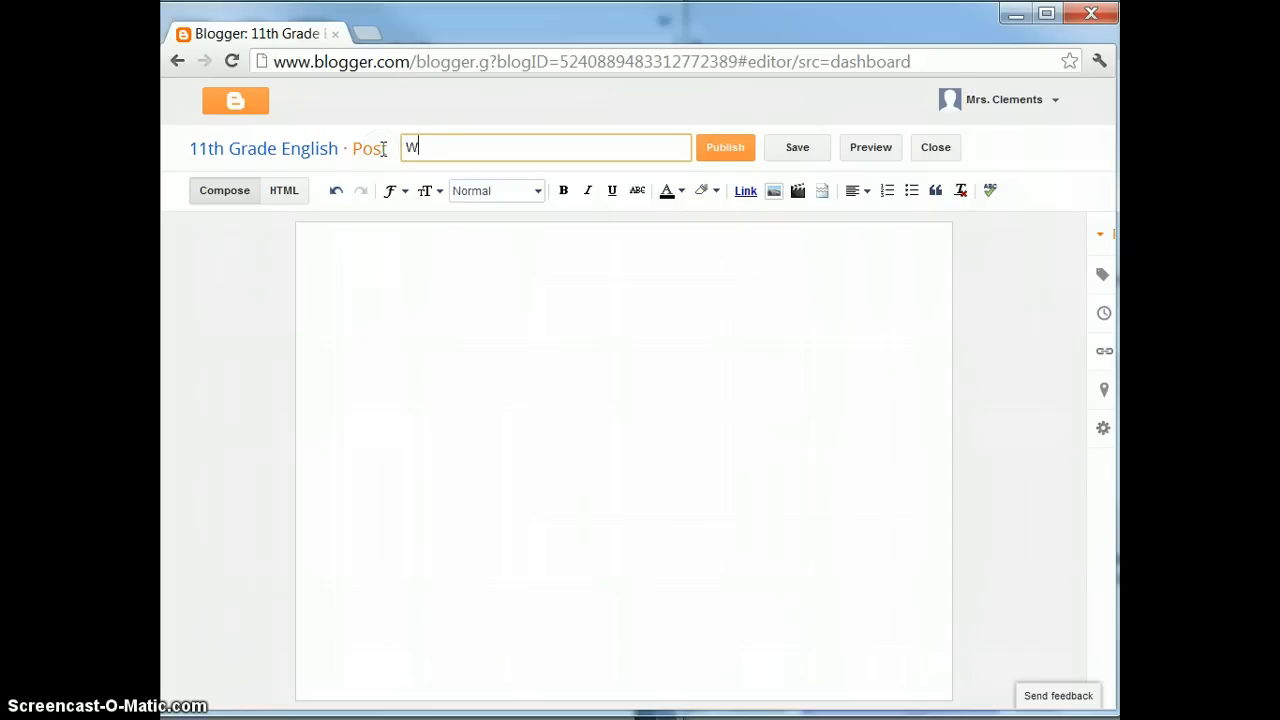
text(elcome to Class)
click(425, 348)
text(Hi E)
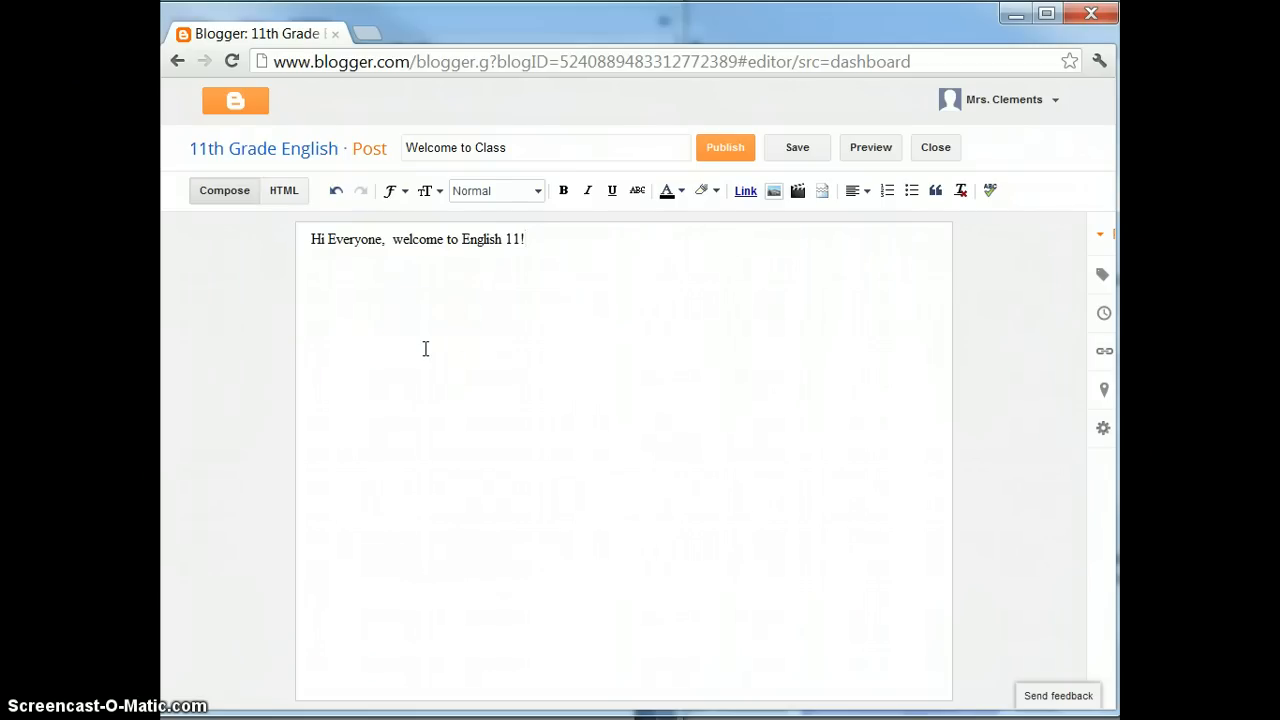
click(738, 149)
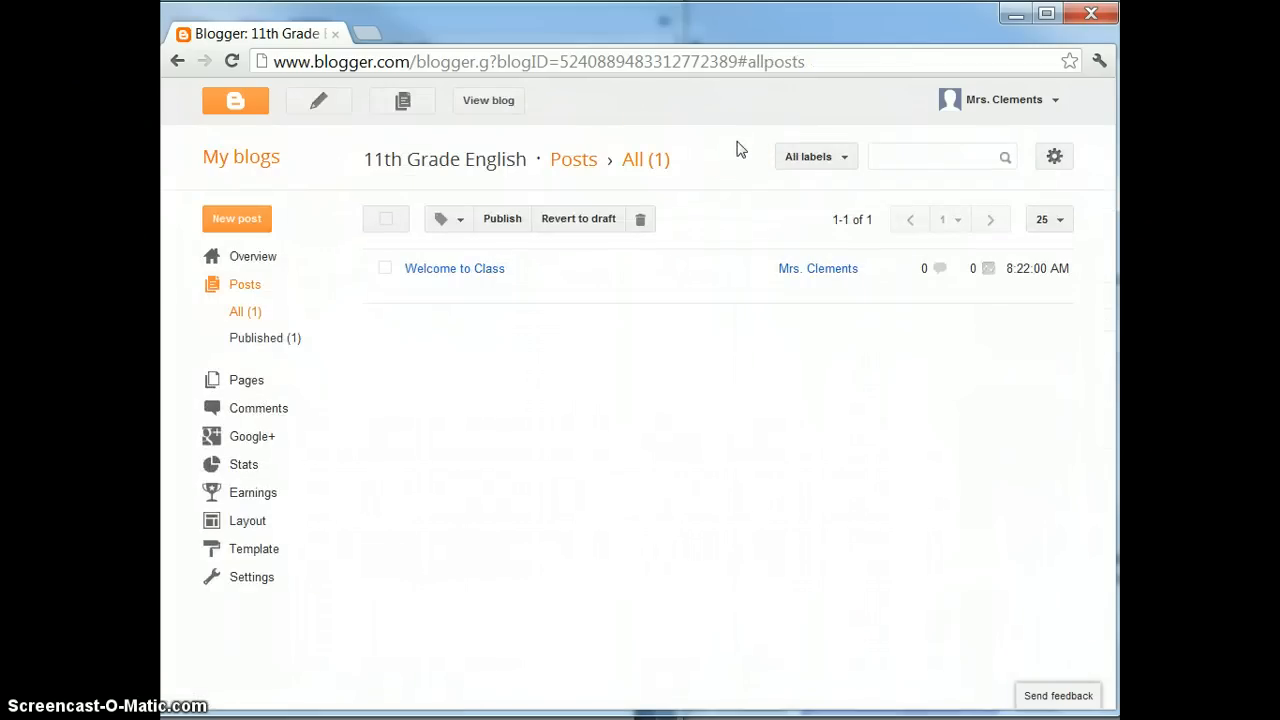
View the 'Welcome to Class' post on the live blog from the All posts list
mouse_move(597, 269)
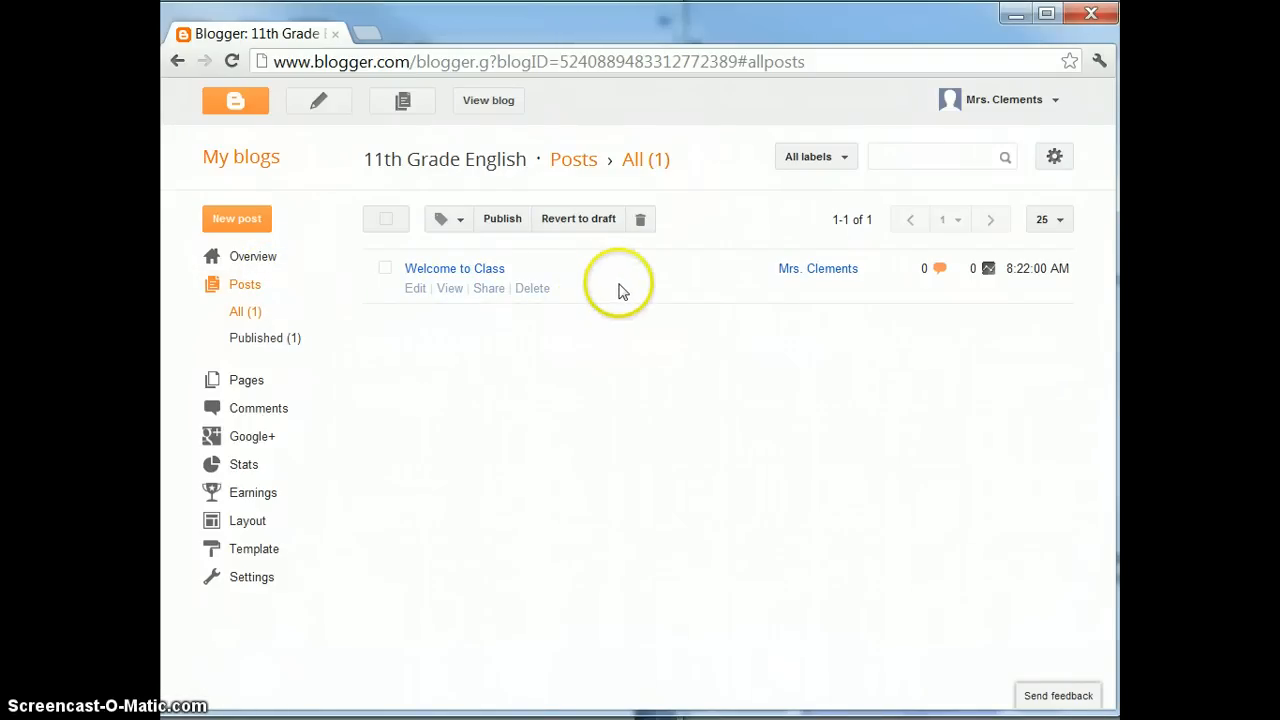
click(455, 290)
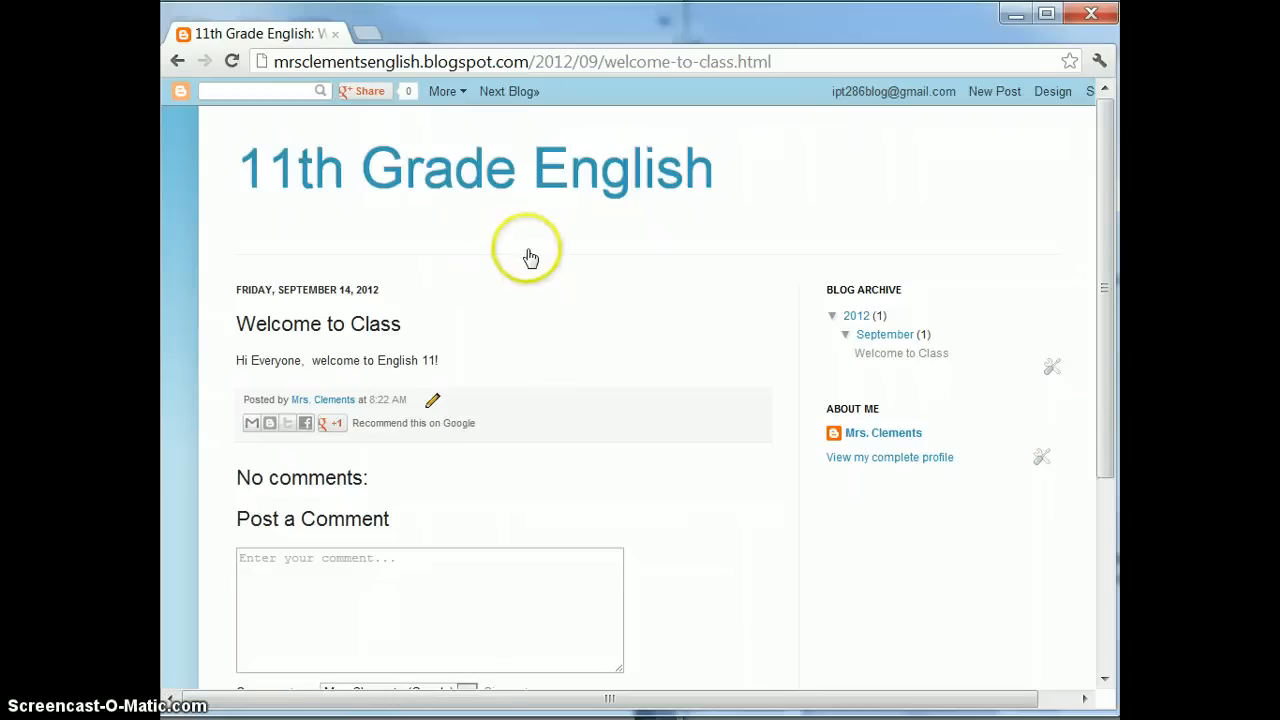